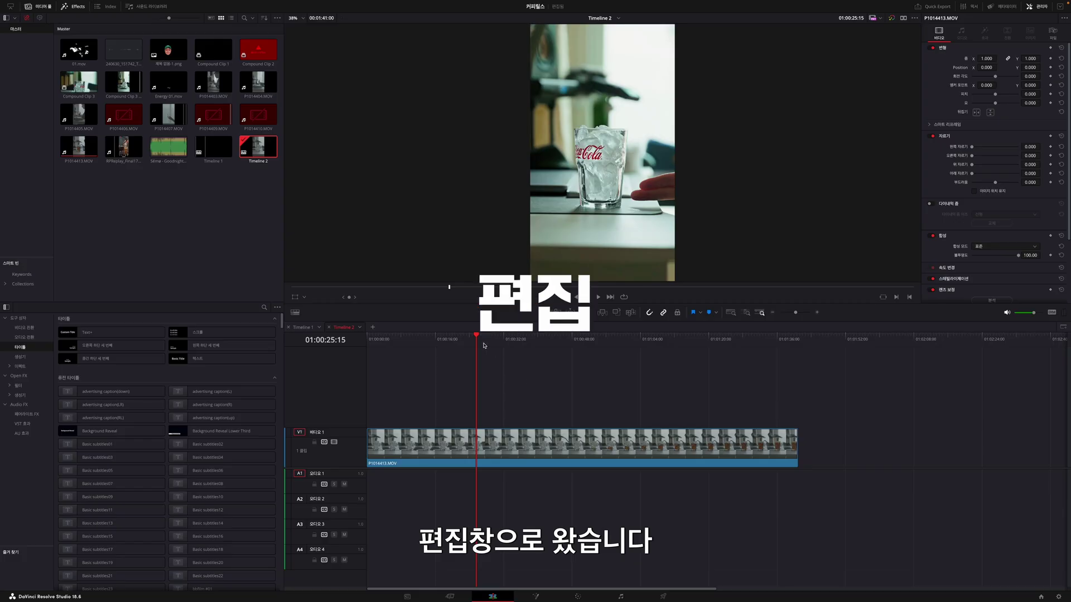
Split the P1014413.MOV clip at about 01:00:47 and 01:01:31:17, and delete the piece after the second cut.
left_click_drag(482, 342, 761, 343)
key("ctrl+b")
left_click(582, 342)
key("ctrl+b")
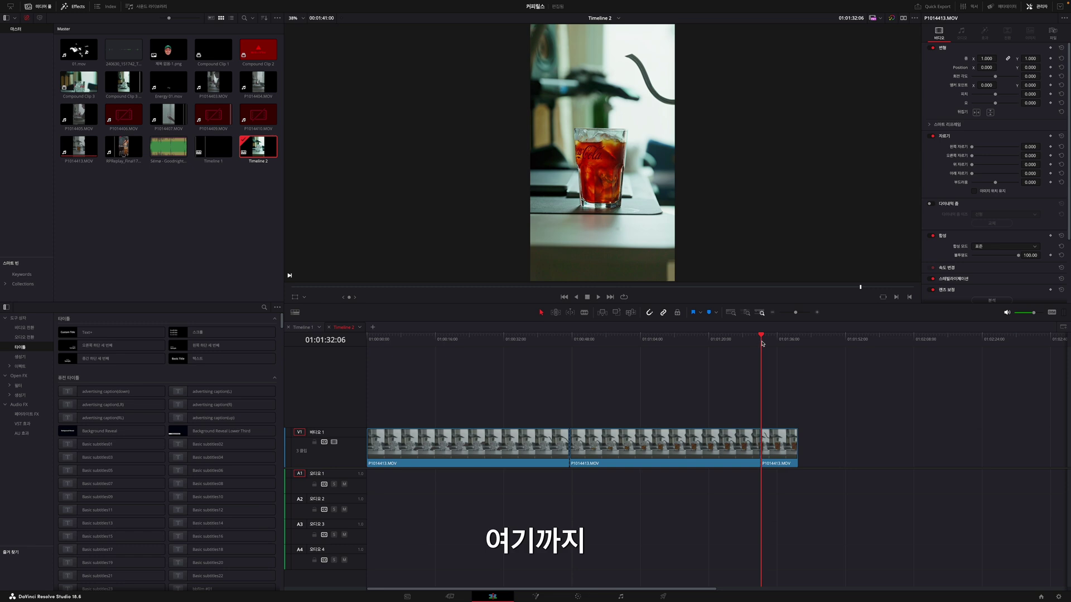
left_click_drag(838, 413, 760, 448)
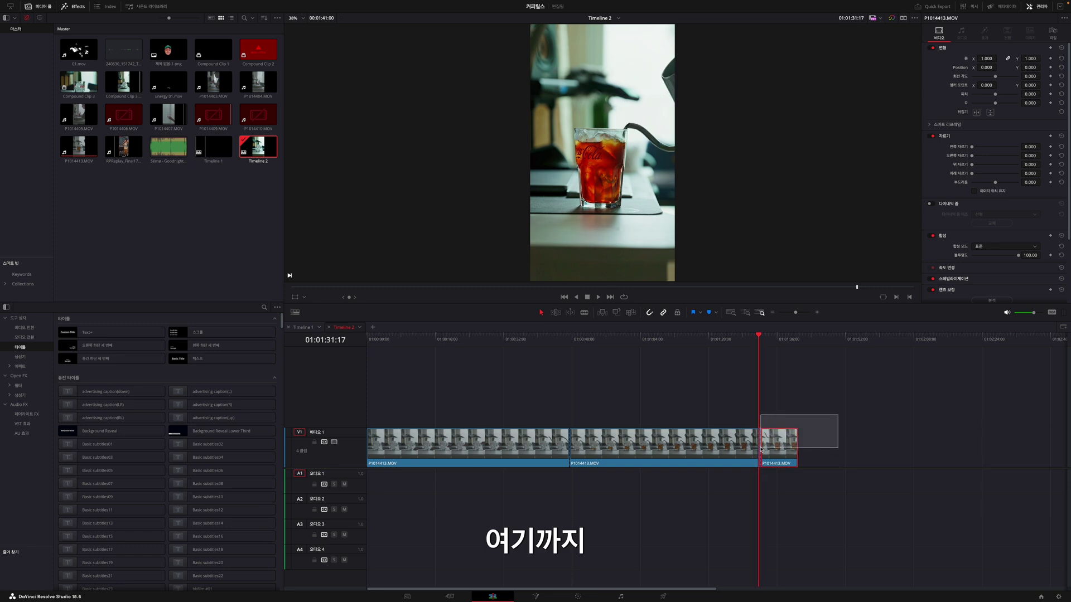
key("Delete")
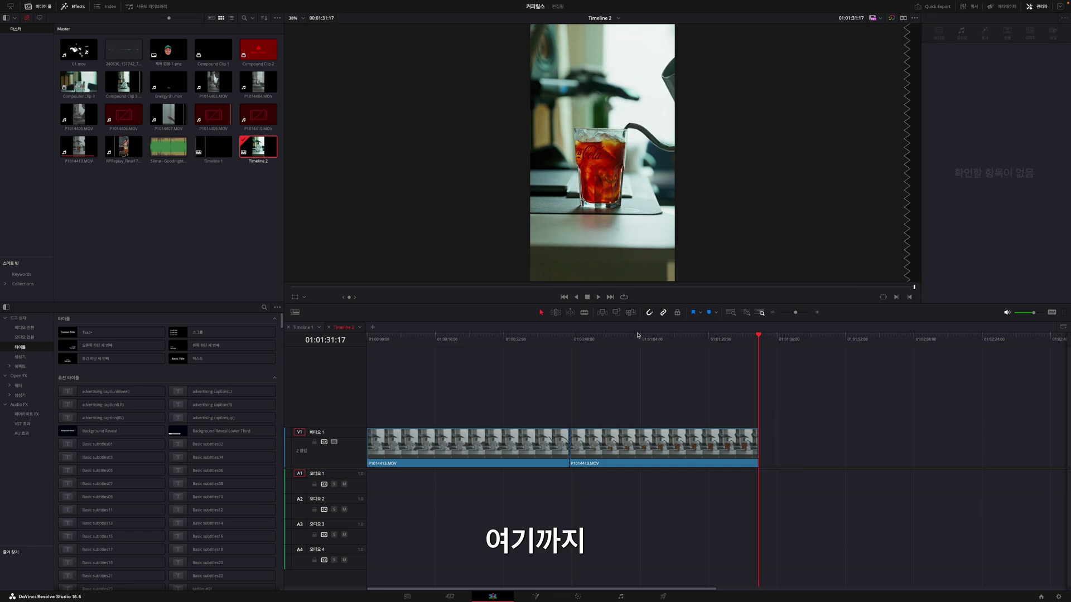
Move the pouring segment further along the track and split the hand segment at 01:00:22:03 and 01:00:26:17.
left_click_drag(581, 341, 570, 341)
left_click_drag(601, 448, 670, 448)
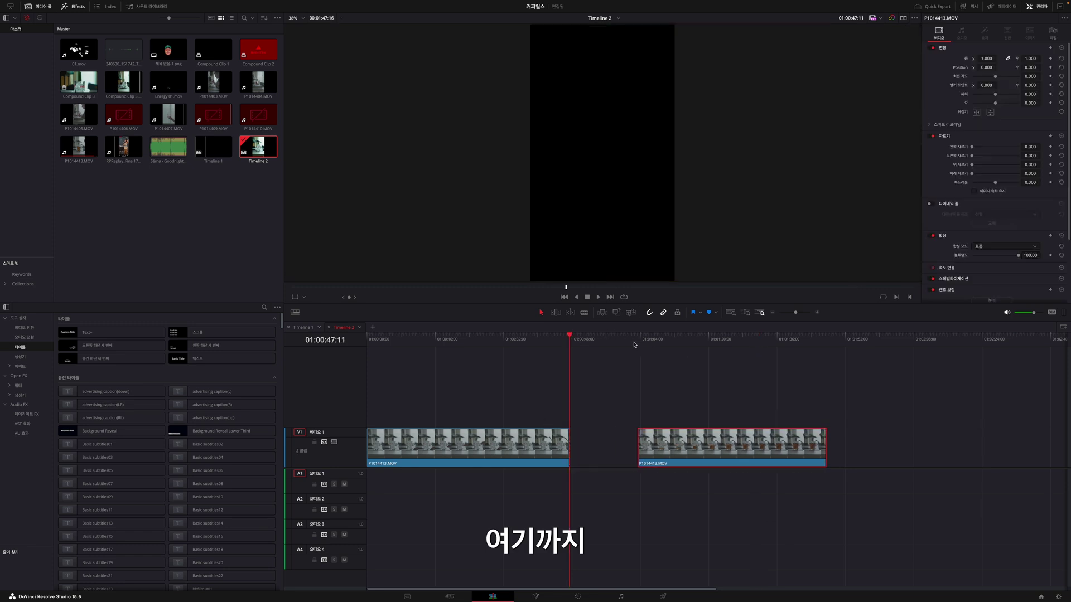
left_click(461, 342)
key("ctrl+b")
key("space")
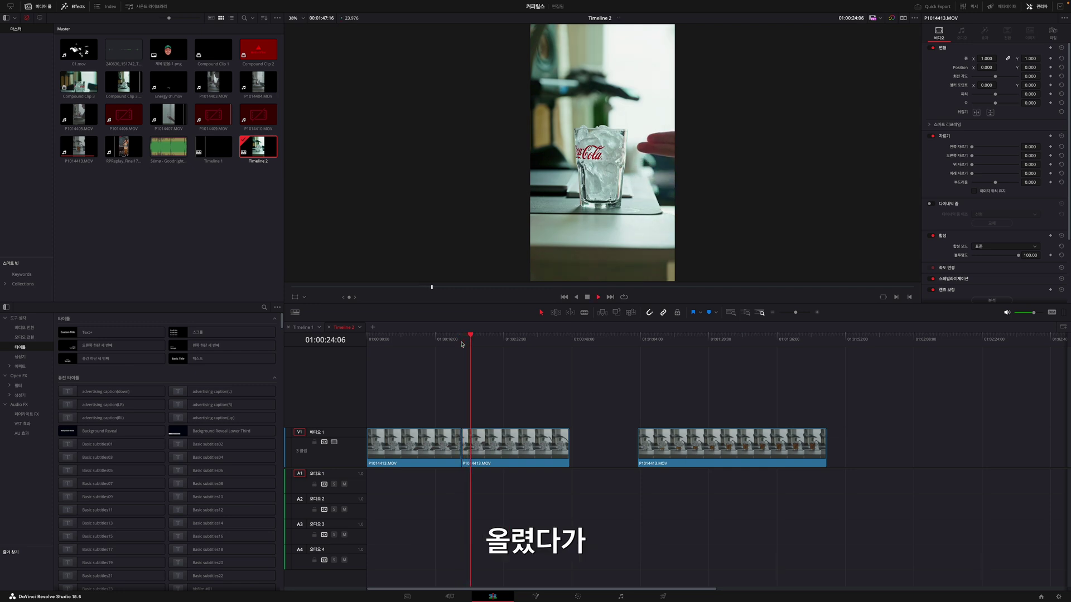
key("space")
key("super+b")
Delete the leftover pieces after and before the hand gesture and close the gap at the start of the timeline.
left_click_drag(508, 396, 527, 472)
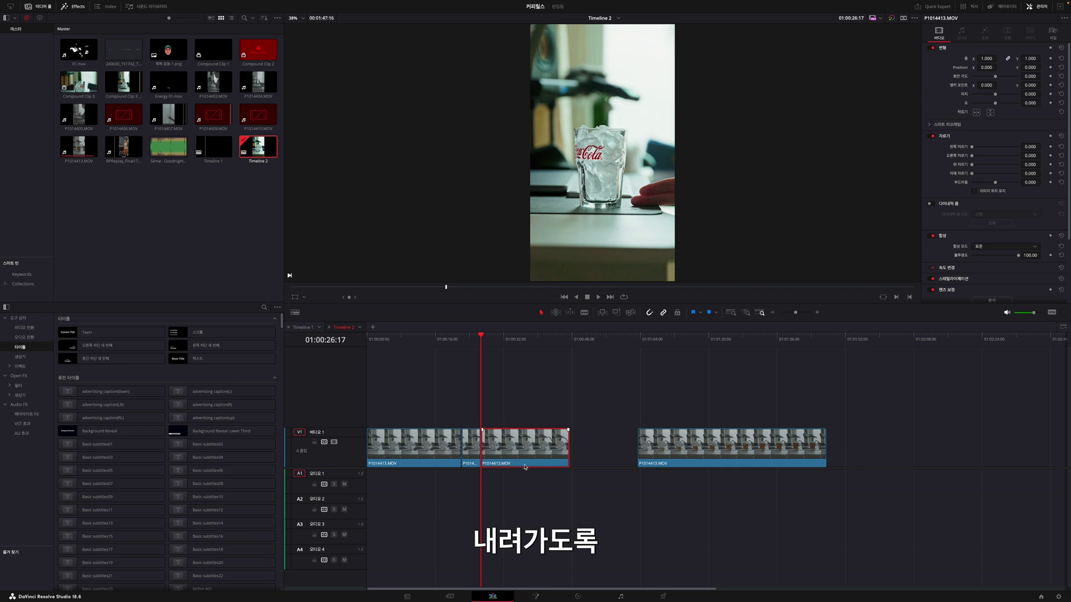
key("BackSpace")
left_click_drag(437, 474, 450, 422)
key("BackSpace")
key("Up")
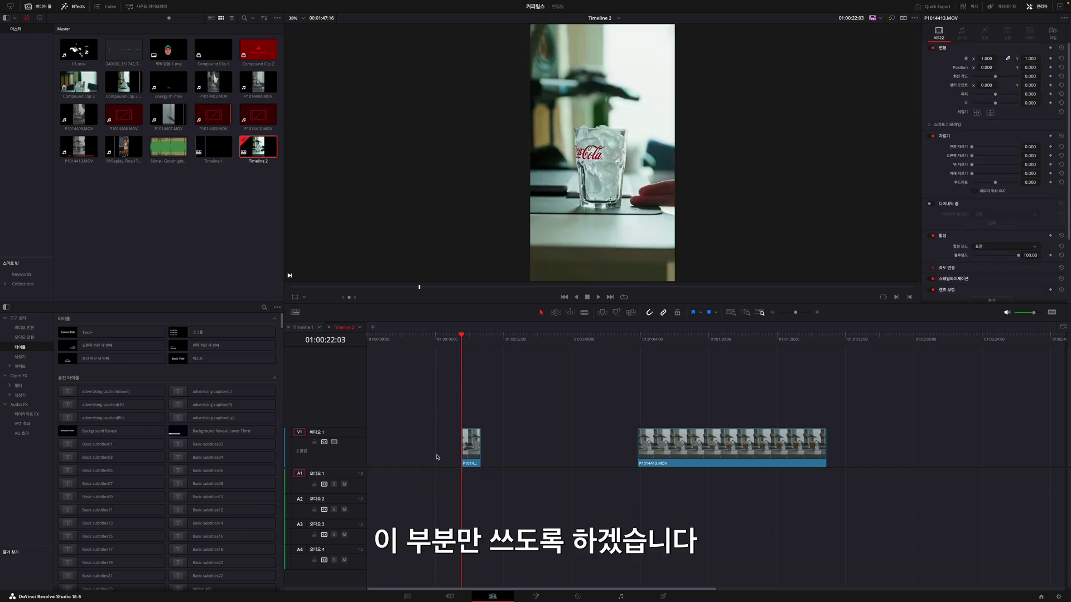
left_click(438, 455)
key("BackSpace")
Move the pouring clip onto track V2 above the hand clip, aligned with the start of the timeline.
left_click_drag(625, 446, 474, 446)
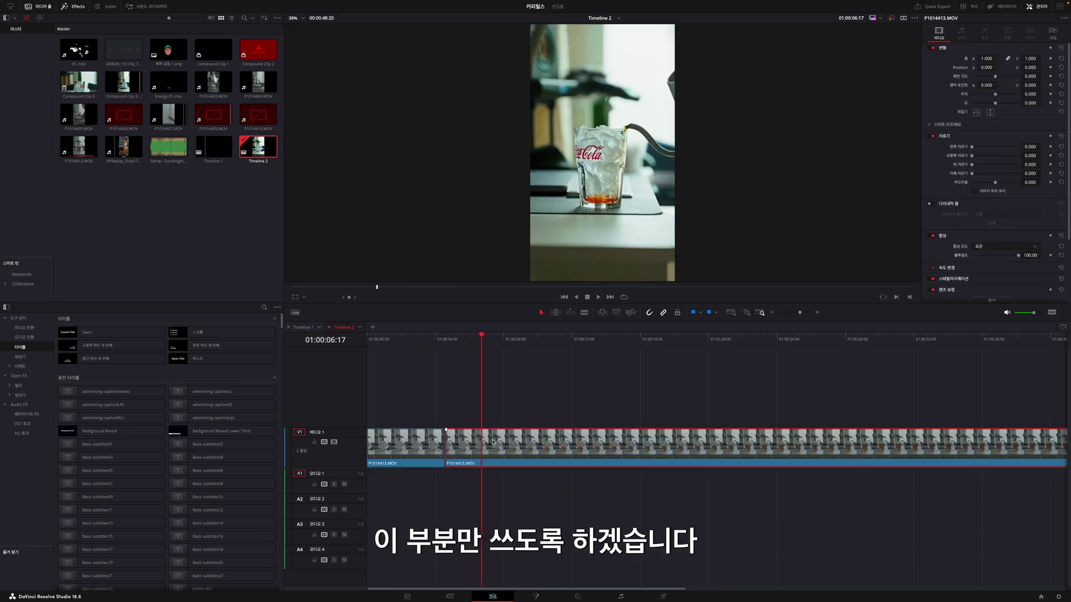
left_click_drag(492, 442, 483, 411)
key("shift+z")
key("Home")
key("super+equal")
key("super+equal")
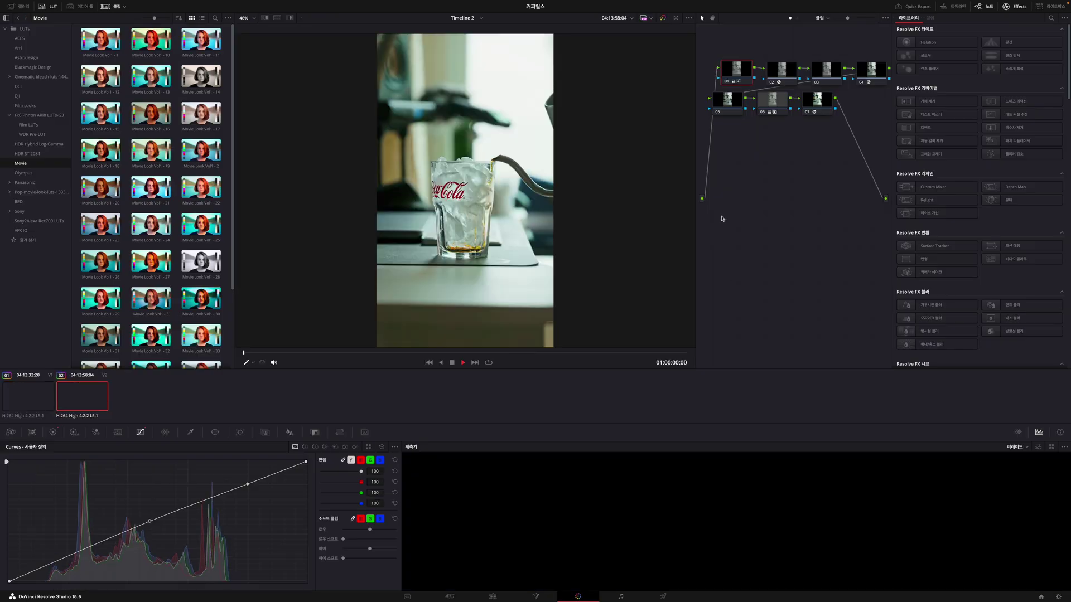
Add a serial node after node 07, move it to free space below, and add an alpha output to the node graph.
left_click(825, 102)
key("alt+s")
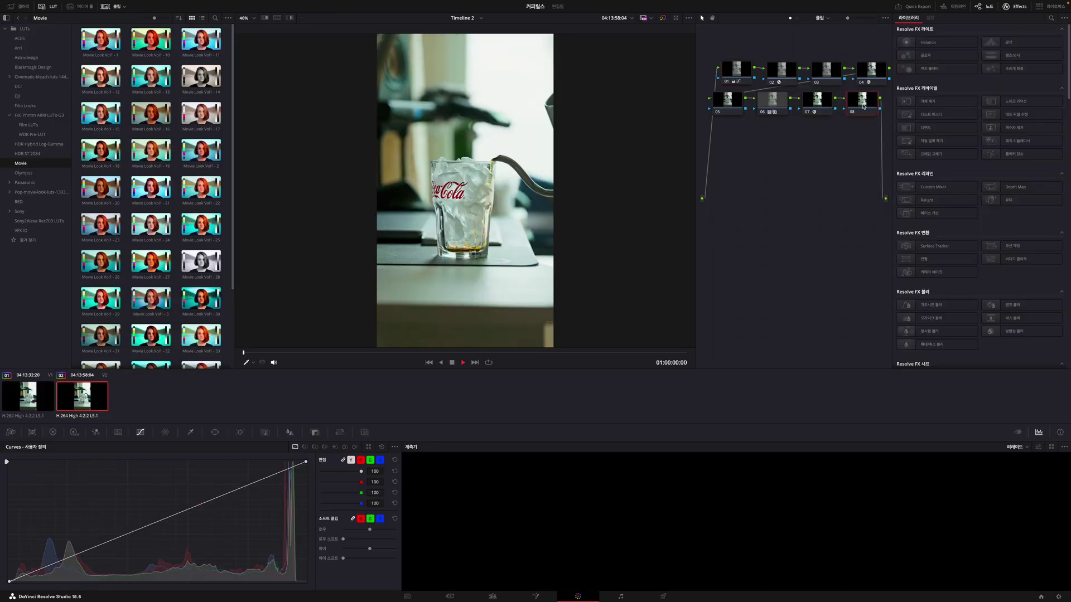
left_click_drag(862, 103, 747, 220)
right_click(771, 248)
left_click(791, 275)
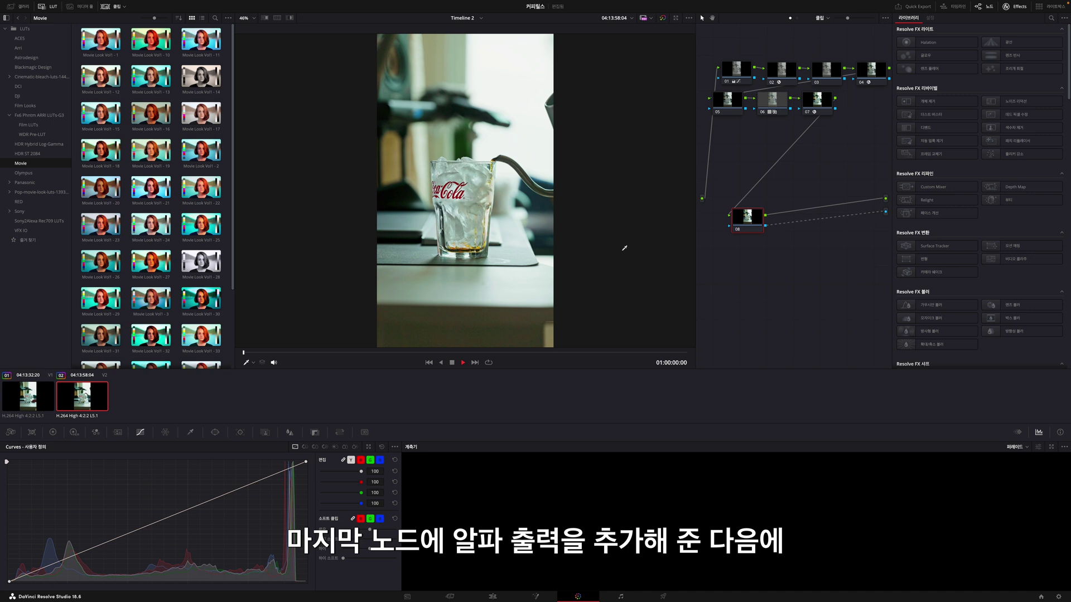
Draw a curve window on node 08 around the glass, leaving out the ice above its rim.
left_click(216, 434)
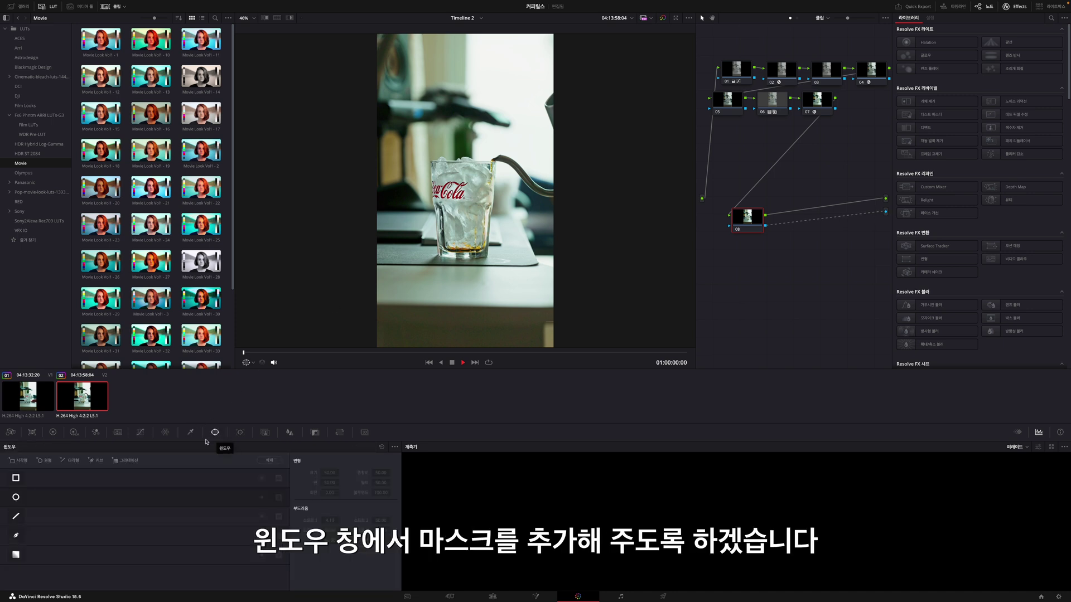
left_click(16, 535)
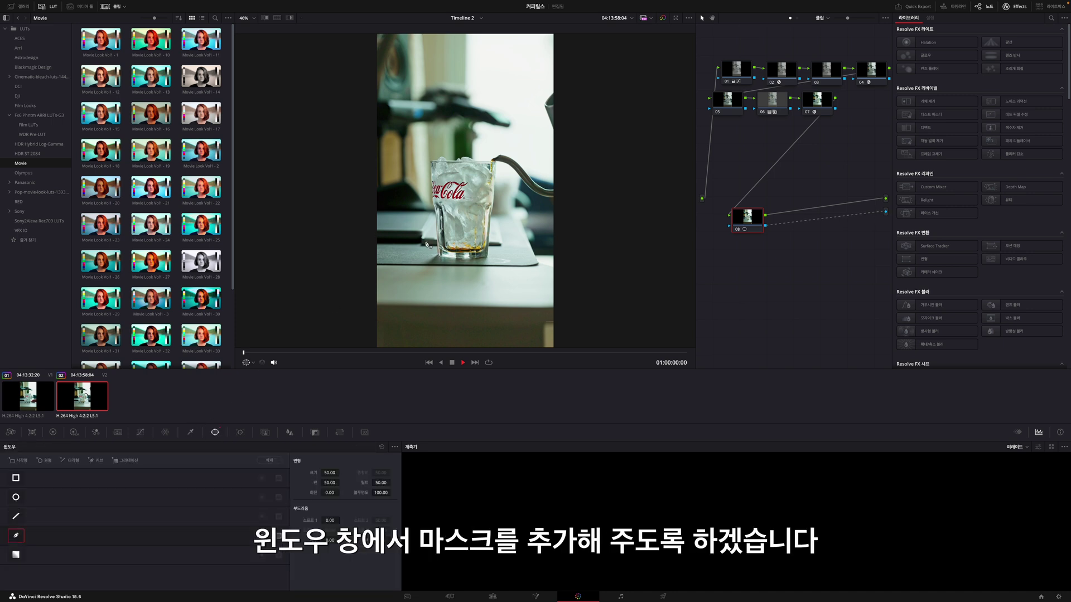
left_click(435, 211)
left_click(493, 199)
left_click(491, 218)
left_click(487, 257)
left_click(464, 260)
left_click(438, 256)
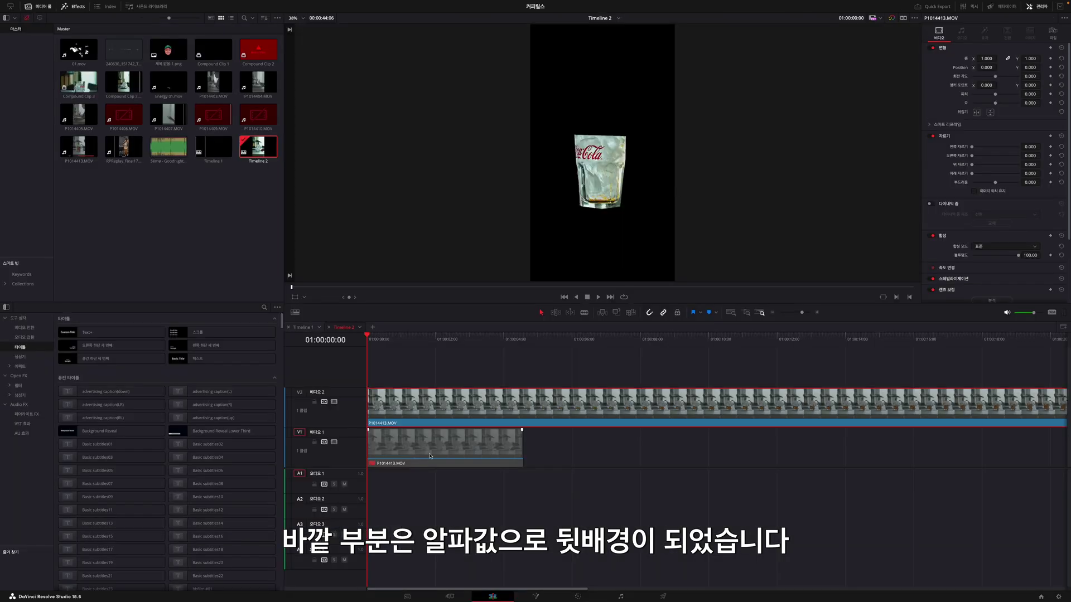
Re-enable the hand clip on V1 and scrub through the masked pouring clip above it.
left_click(430, 456)
key("d")
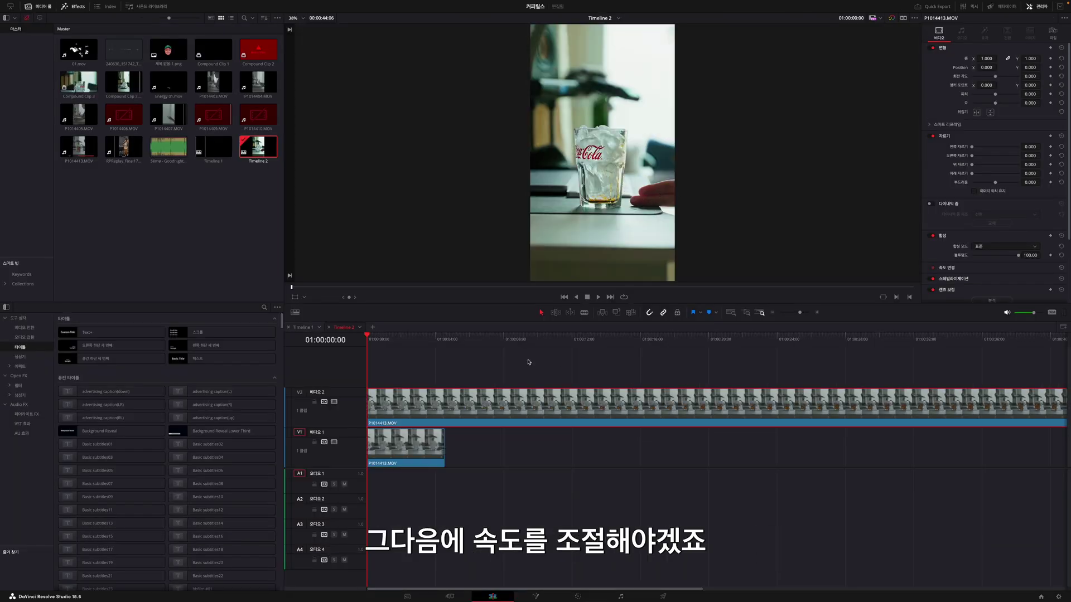
scroll(694, 403, "down", 2)
left_click_drag(390, 341, 725, 347)
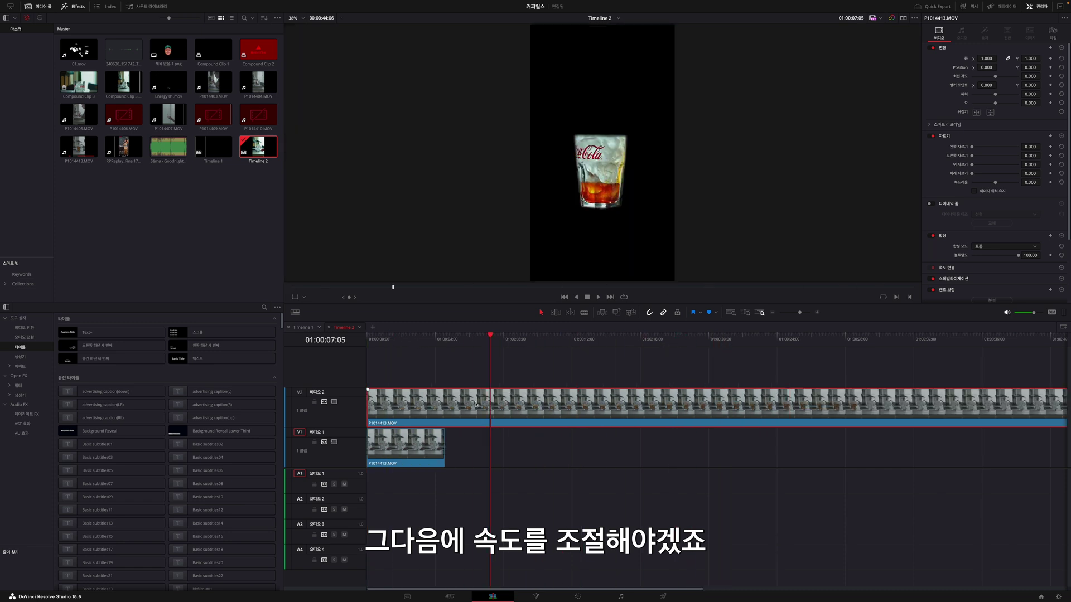
Show the retime controls on the V2 pouring clip and speed it up to 2362%, starting at 01:00:00:13 where the fingers lift.
right_click(477, 403)
left_click(501, 304)
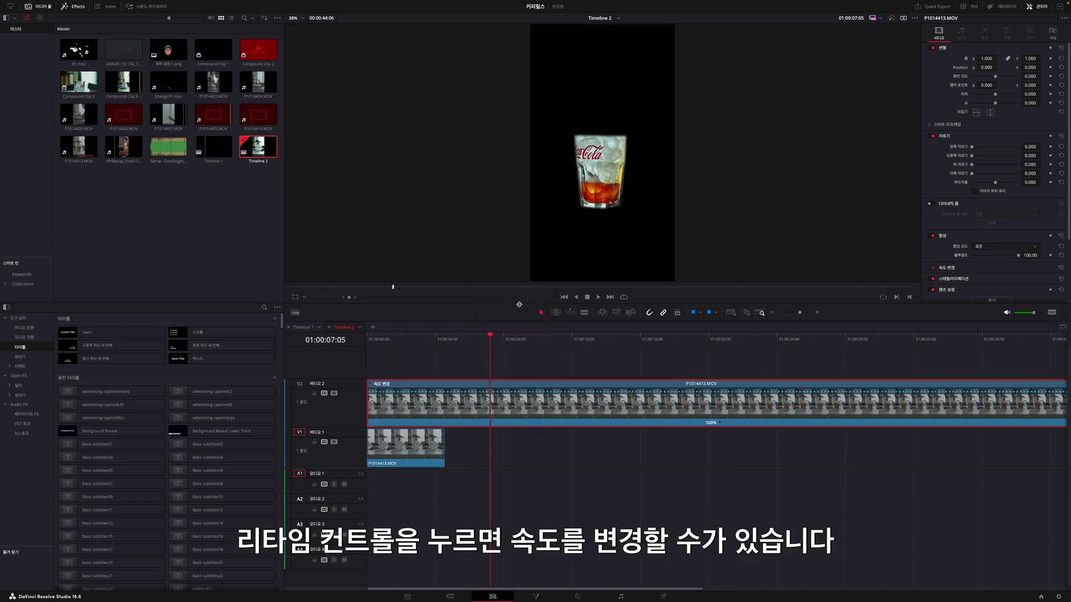
scroll(383, 412, "down", 2)
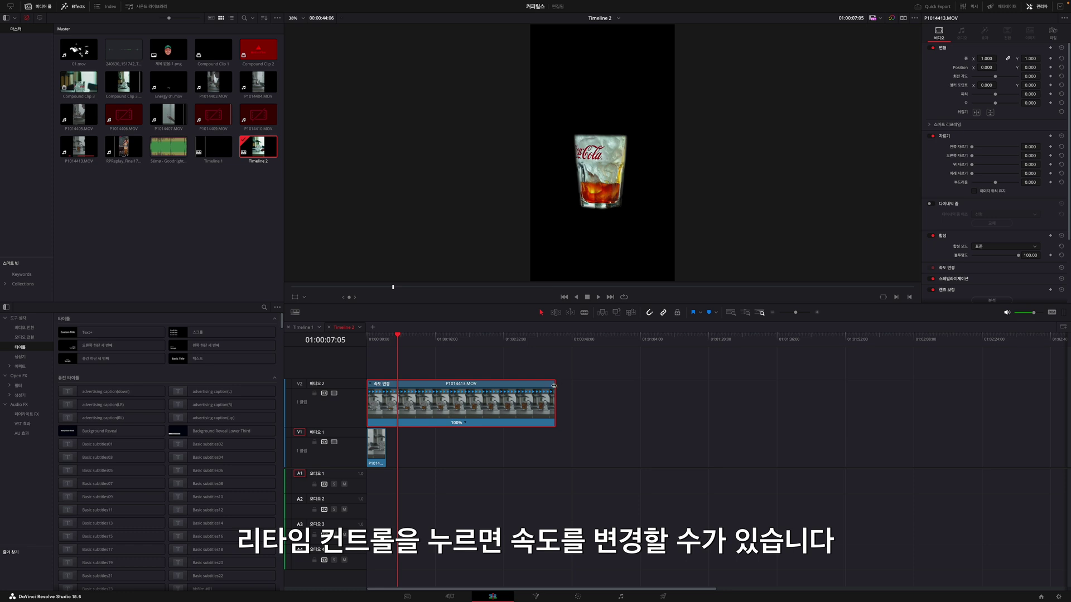
left_click_drag(555, 386, 386, 390)
left_click_drag(387, 344, 368, 343)
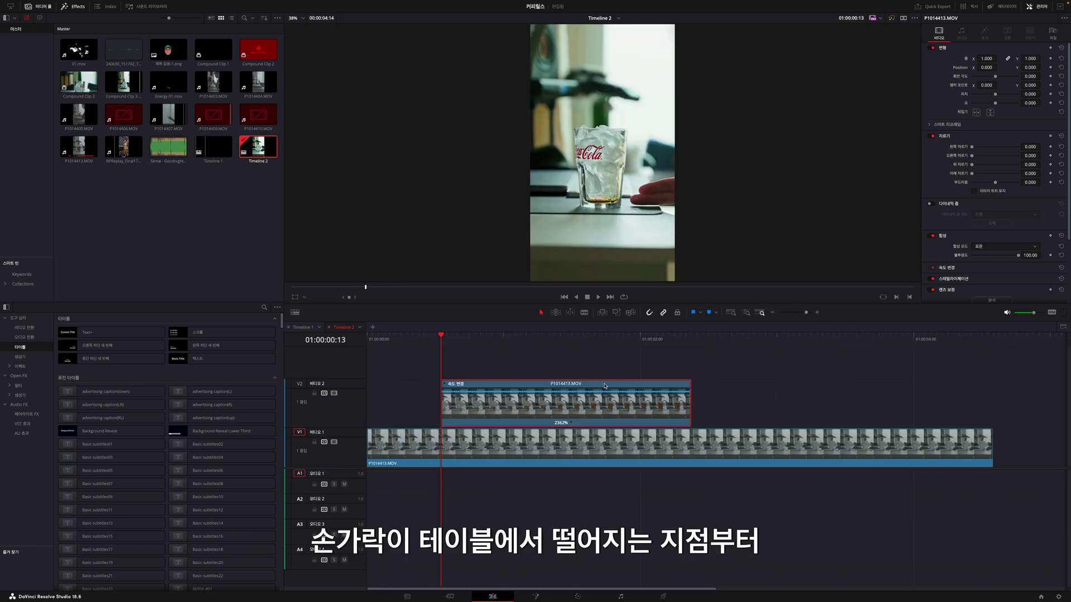
Find the frame where the hand stops rising and speed up the V2 clip so it ends there, at 01:00:01:15.
key("space")
key("space")
left_click(629, 341)
left_click_drag(630, 342, 590, 341)
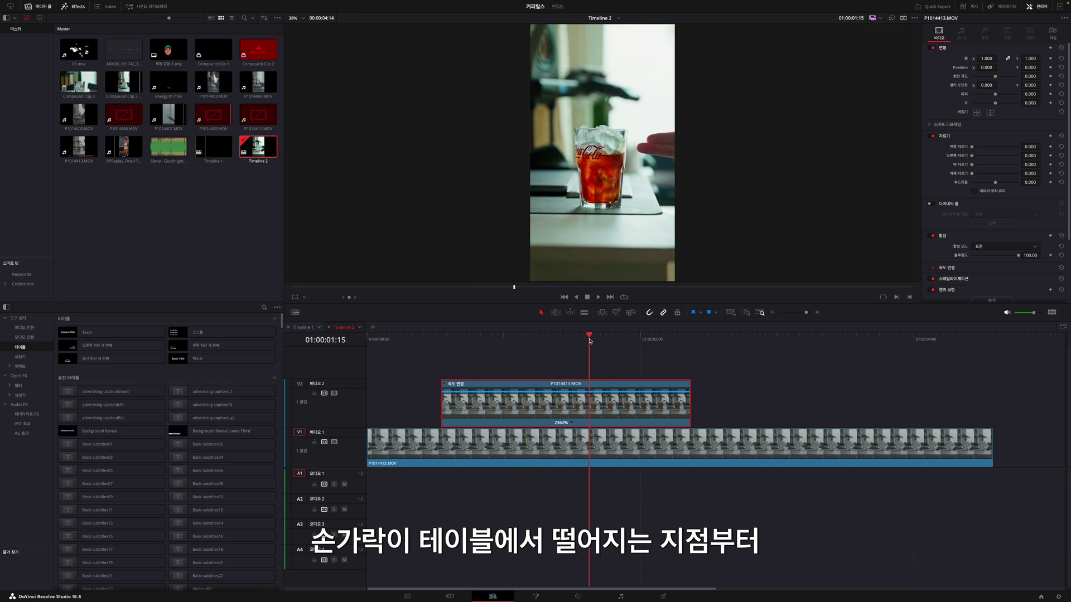
left_click_drag(689, 387, 588, 387)
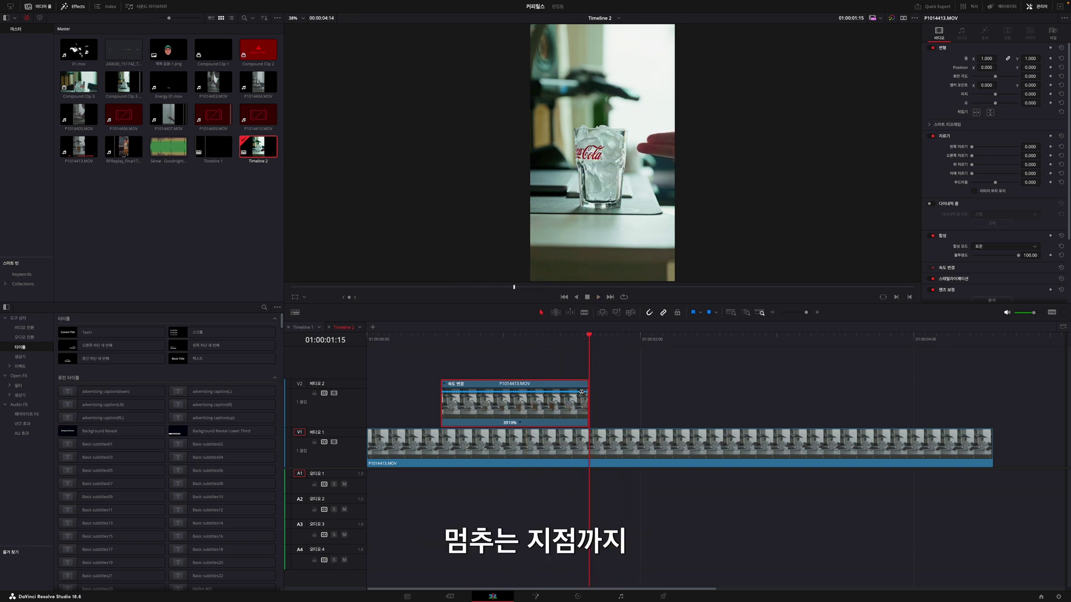
Play the retimed section from the start of the V2 clip to check the fill against the hand movement.
left_click(442, 338)
key("space")
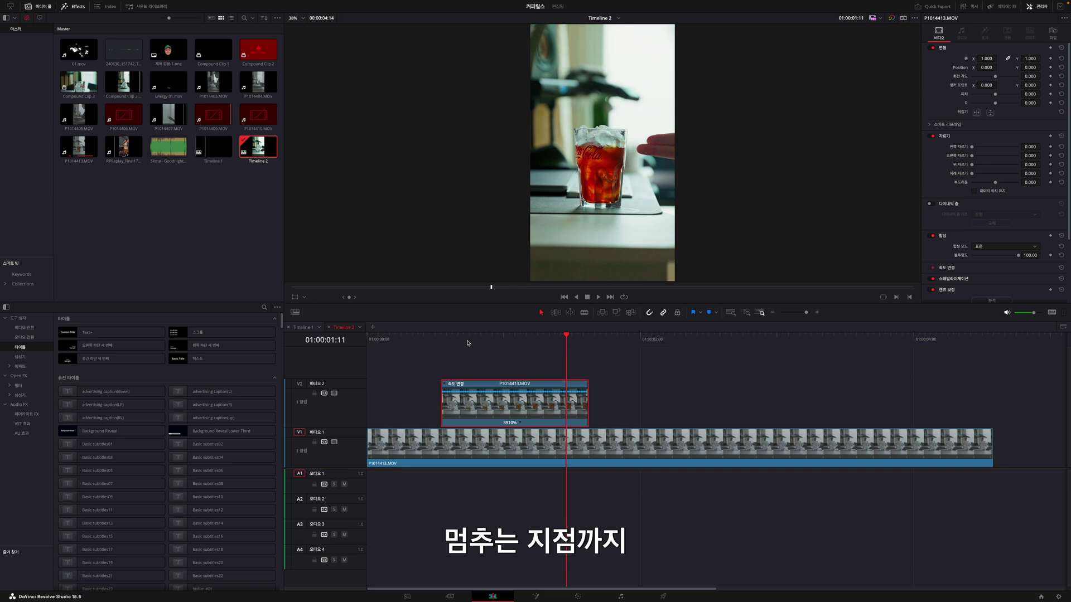
left_click(445, 342)
left_click(445, 342)
key("space")
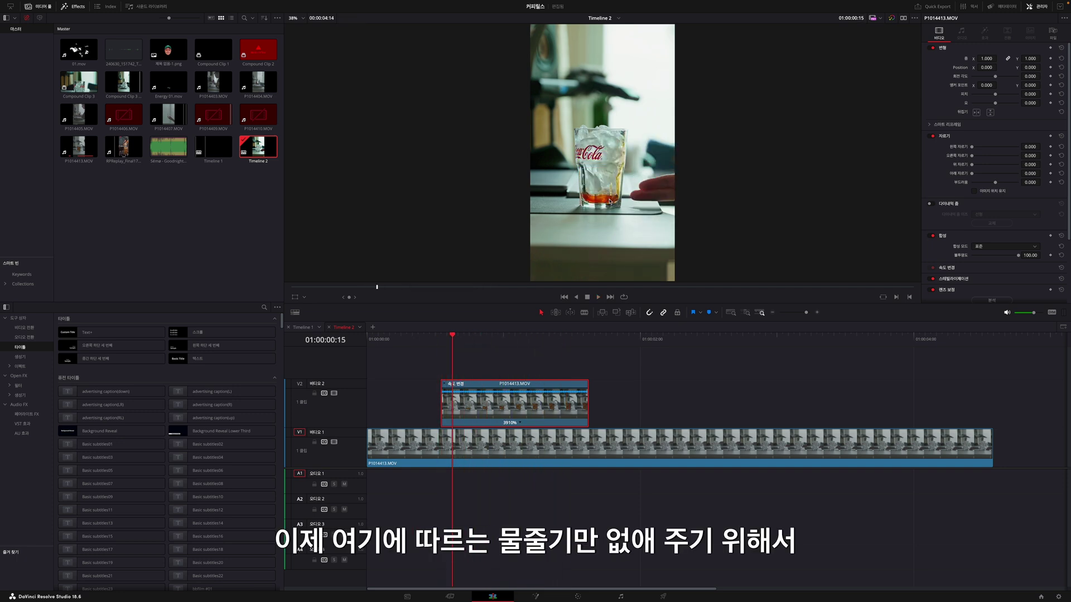
scroll(623, 170, "up", 2)
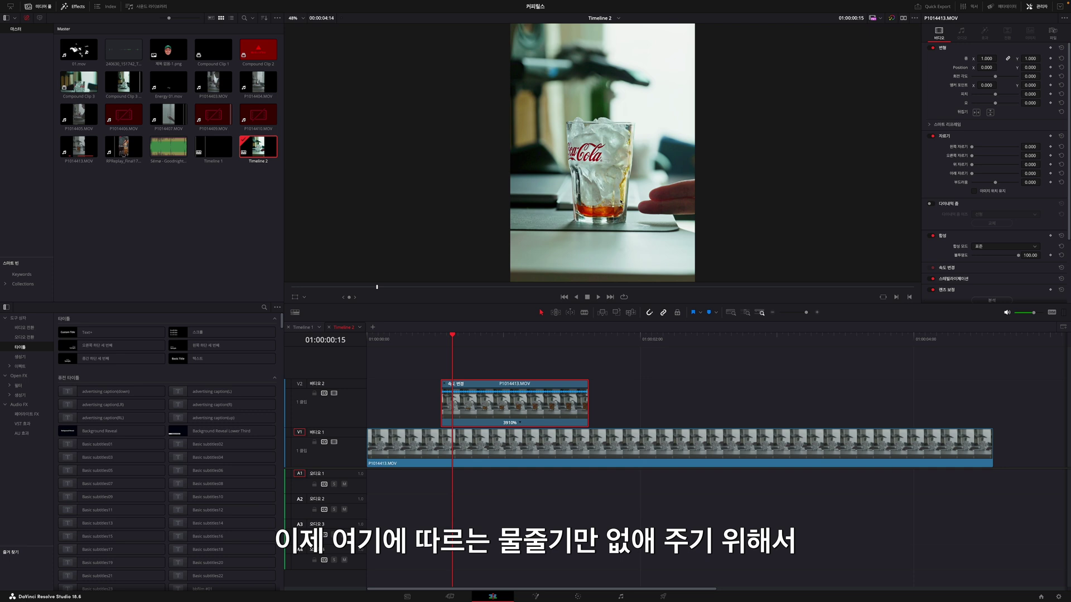
Open the Tracker for the glass window on the Color page and lower the mask's two upper points to the drink's starting level at 01:00:00:13.
left_click(578, 597)
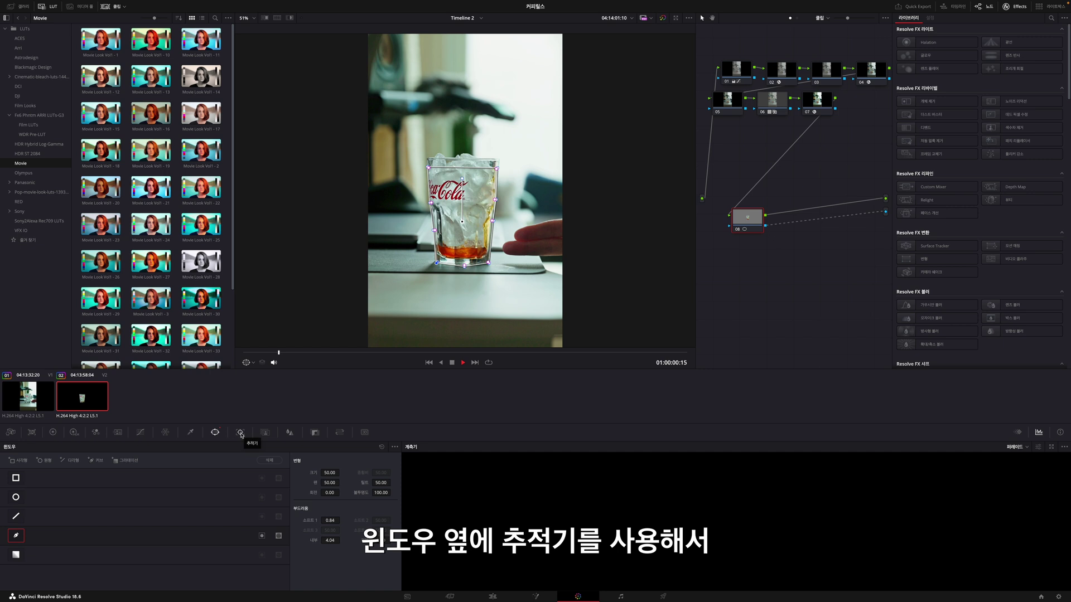
left_click(241, 434)
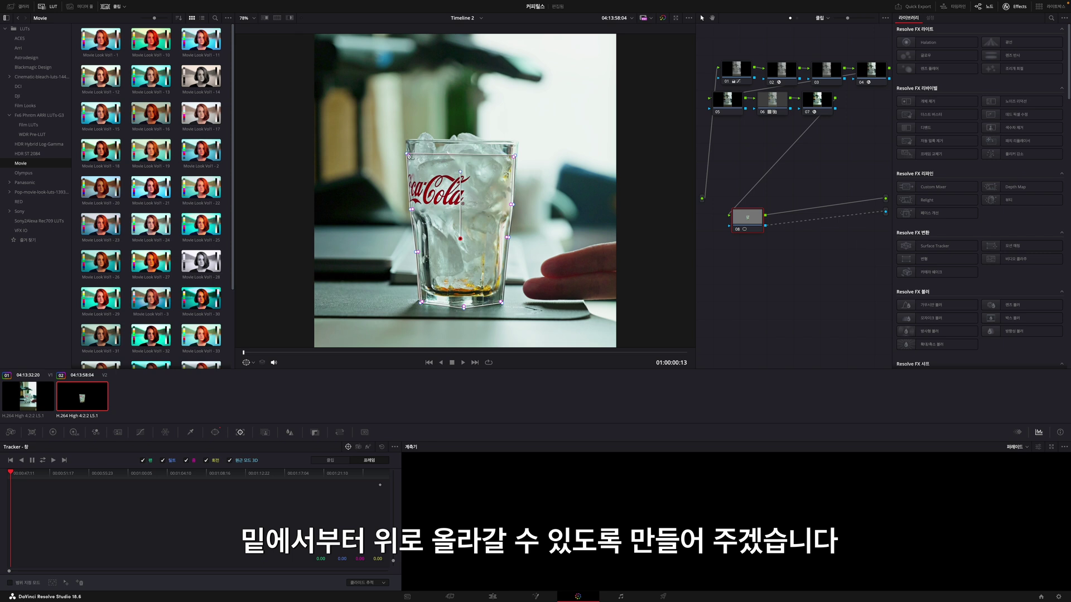
left_click_drag(407, 156, 419, 277)
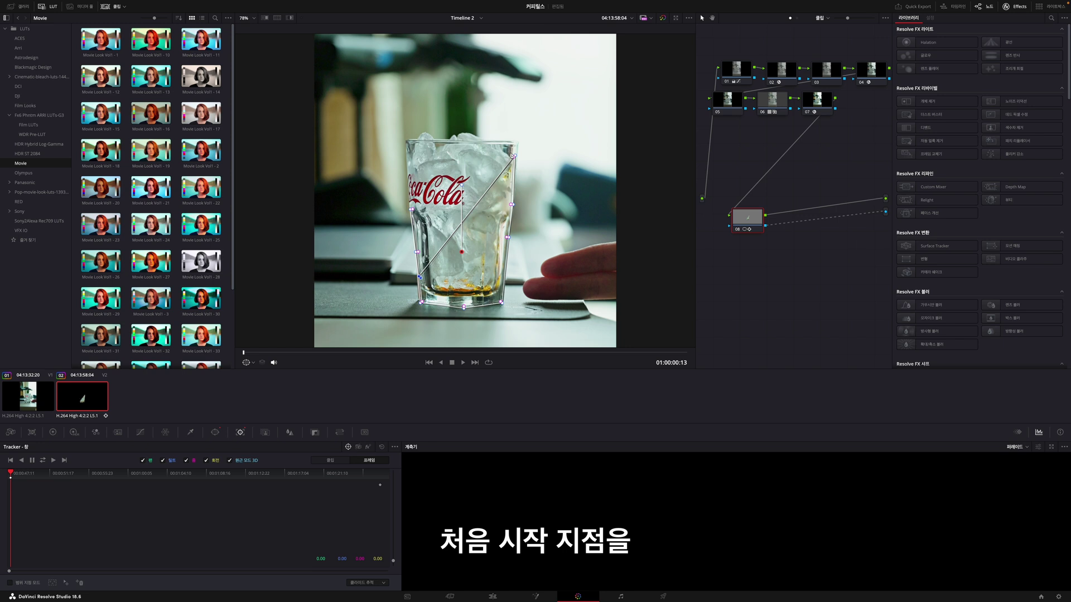
left_click_drag(516, 157, 507, 279)
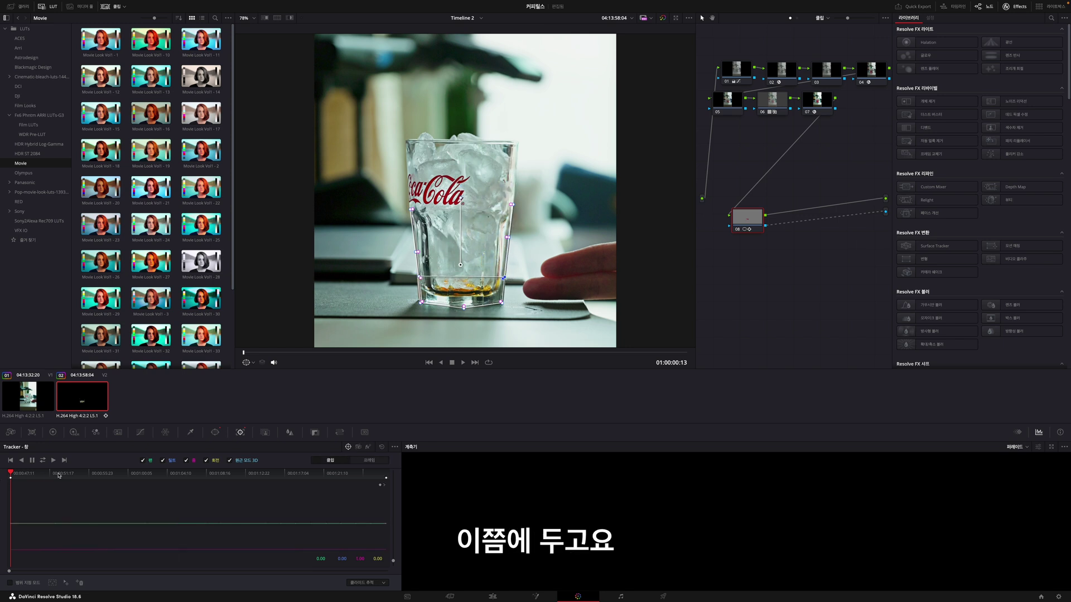
Track the window in both directions, then in frame mode raise the mask's two upper points to near the rim at 01:00:01:14.
left_click(43, 461)
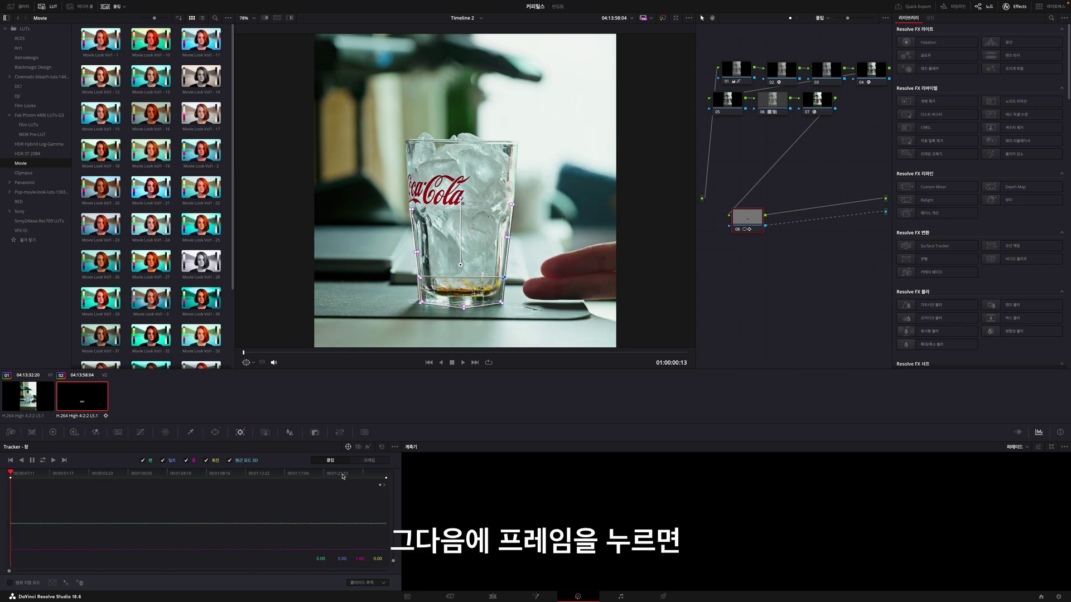
left_click_drag(11, 474, 356, 477)
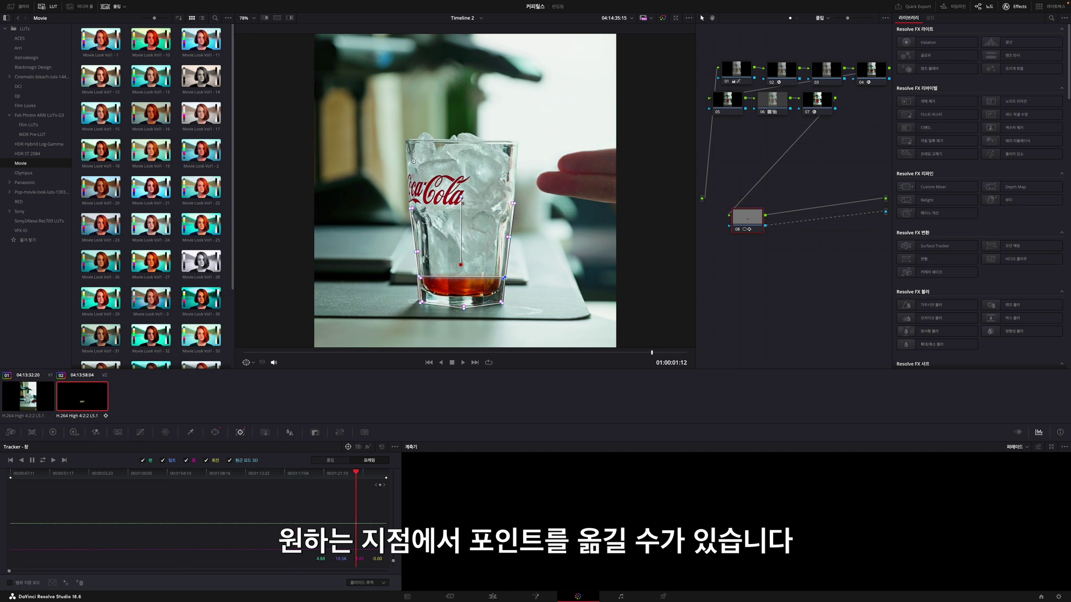
left_click(386, 474)
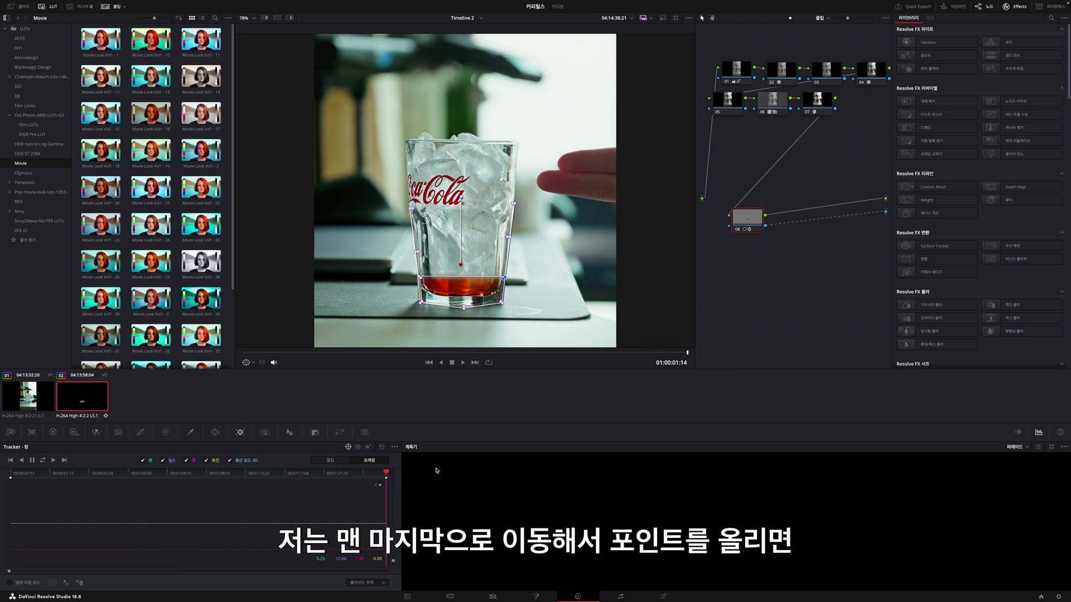
left_click_drag(505, 278, 517, 167)
left_click_drag(420, 277, 406, 159)
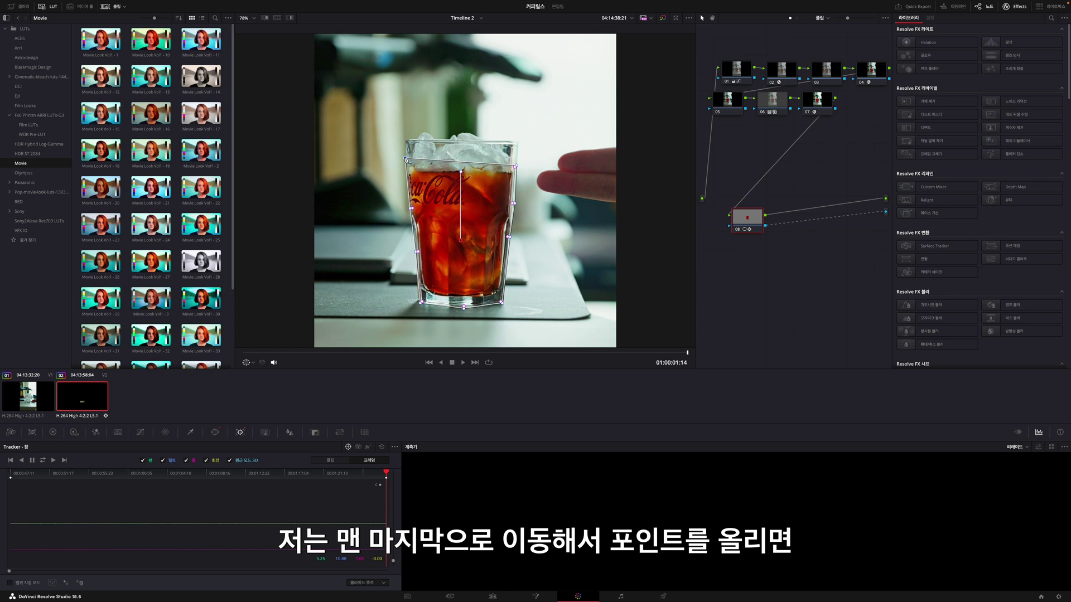
left_click_drag(516, 166, 518, 164)
Raise the mask's upper edge to just above the drink's surface at 01:00:01:02 and check the neighbouring frames for clipped liquid.
key("space")
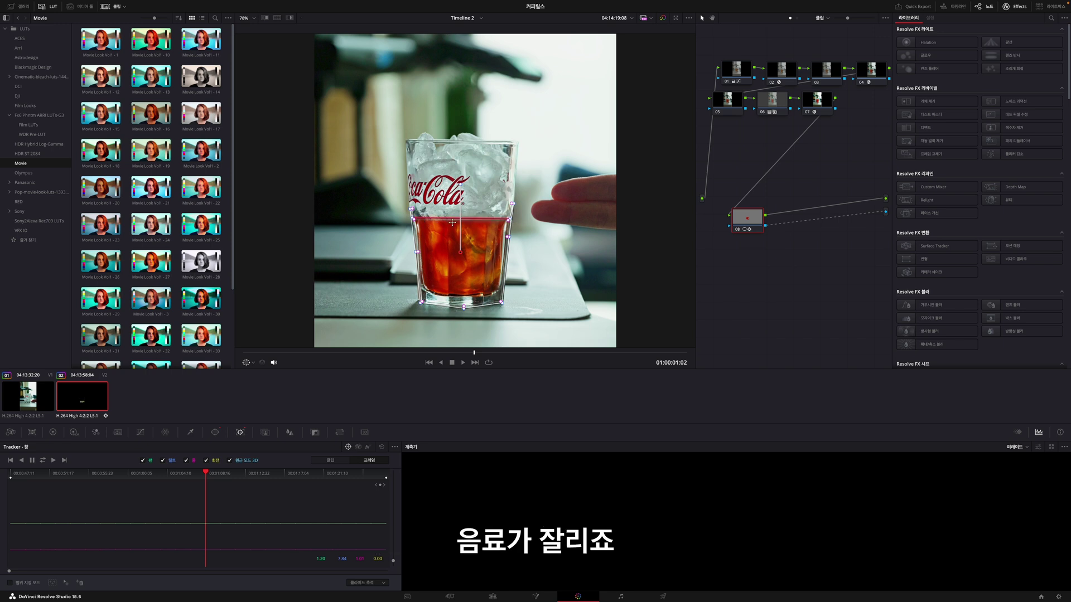
left_click_drag(413, 218, 411, 189)
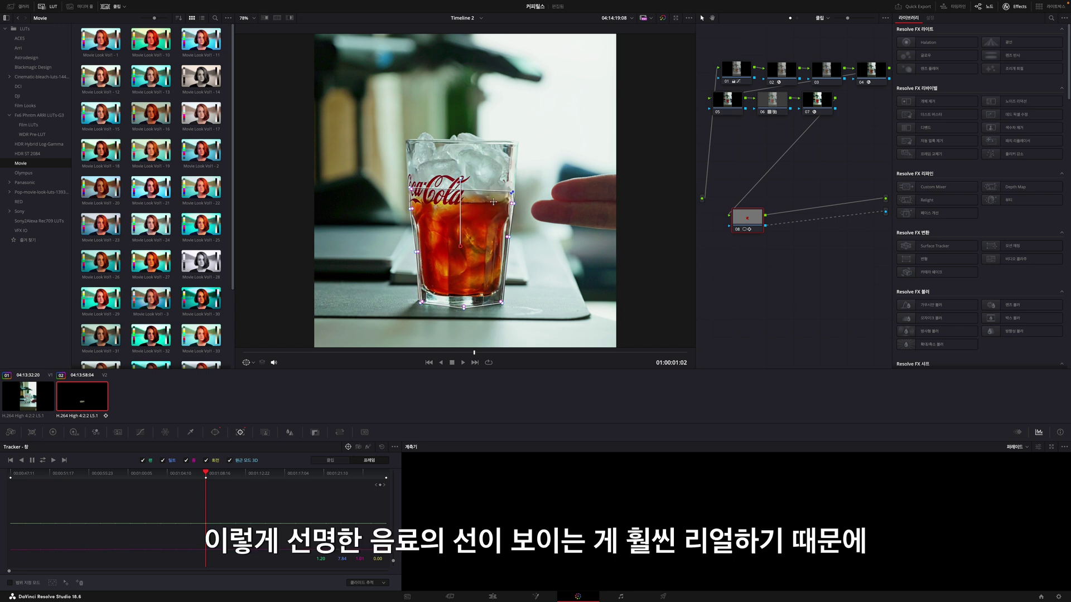
left_click_drag(685, 352, 456, 352)
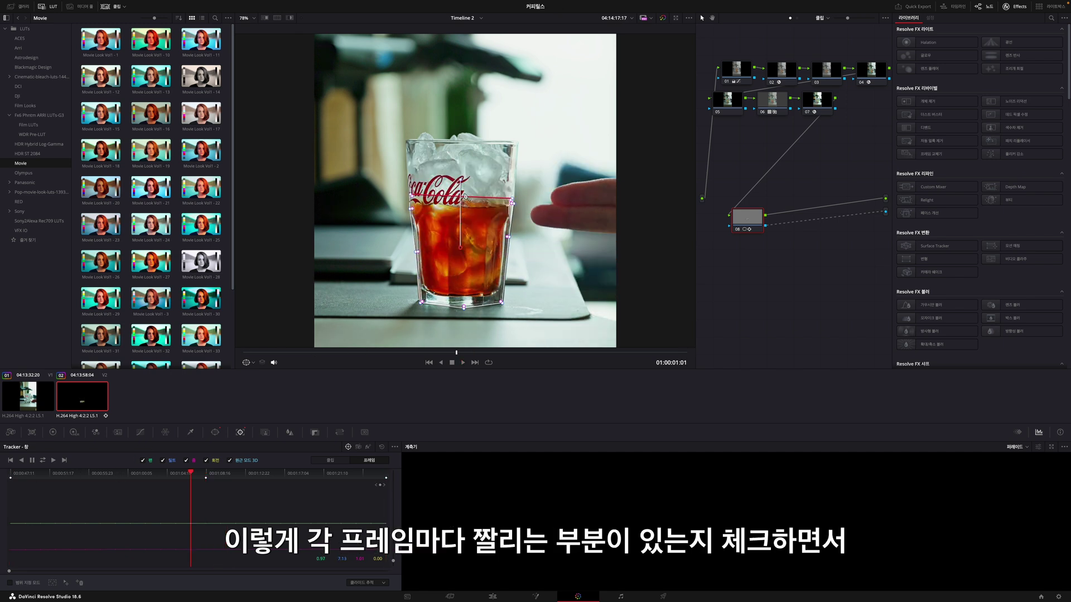
Step frame by frame through the tracked glass mask from 01:00:00:19 to 01:00:01:13 and check each frame for clipped liquid.
left_click_drag(190, 474, 141, 478)
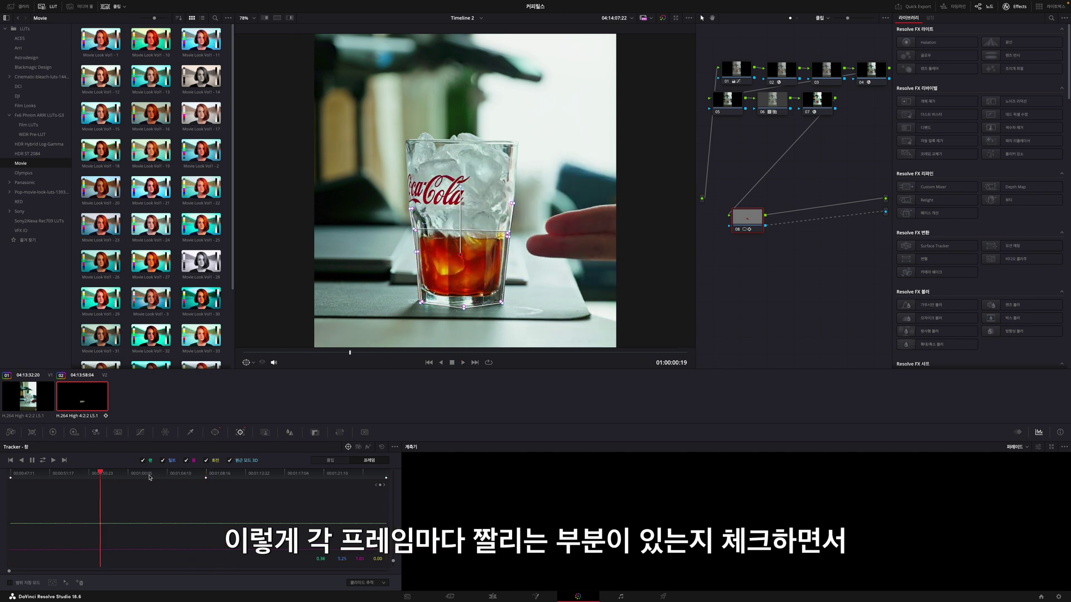
key("Right")
key("Right")
key("Right")
key("Right")
key("Right")
key("Right")
key("Right")
key("Right")
key("Right")
key("Right")
key("Right")
key("Right")
key("Right")
key("Right")
key("Right")
left_click_drag(149, 484, 205, 483)
key("Right")
key("Right")
key("Right")
key("Right")
key("Right")
key("Right")
key("Right")
key("Right")
key("Right")
key("Right")
key("Right")
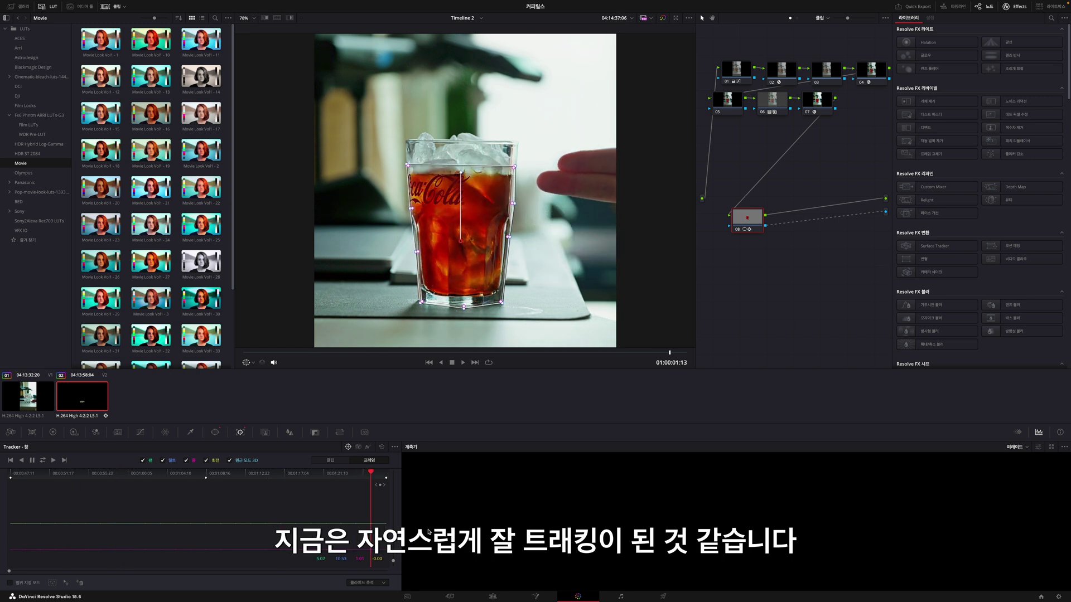
Return to the Edit page and play past the V2 clip's end at 01:00:01:15 to review the fill and following hand movement.
left_click(493, 596)
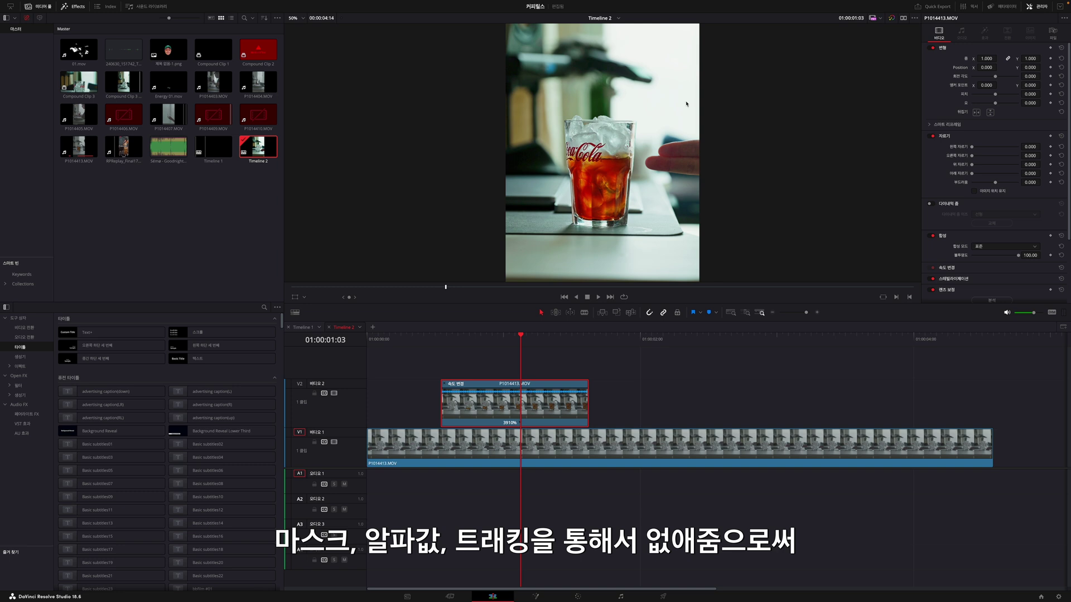
scroll(636, 175, "down", 1)
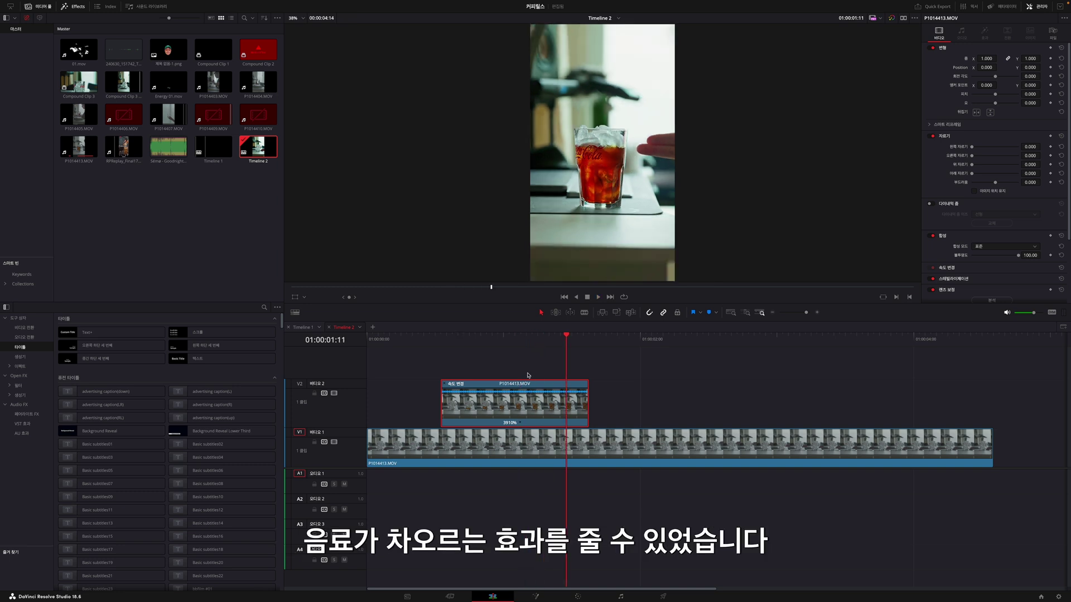
left_click(442, 337)
key("Down")
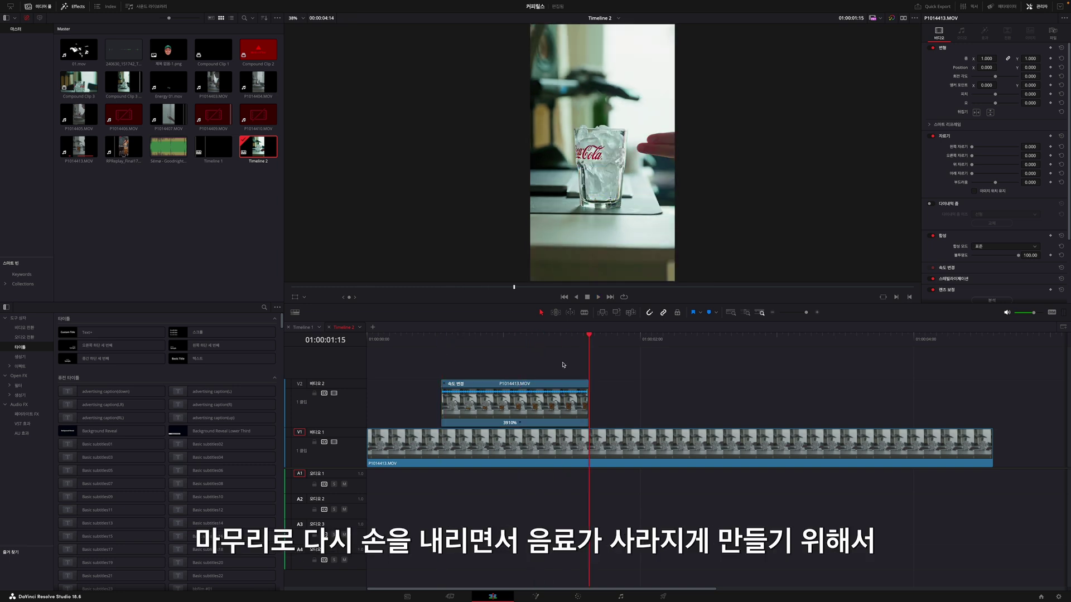
key("space")
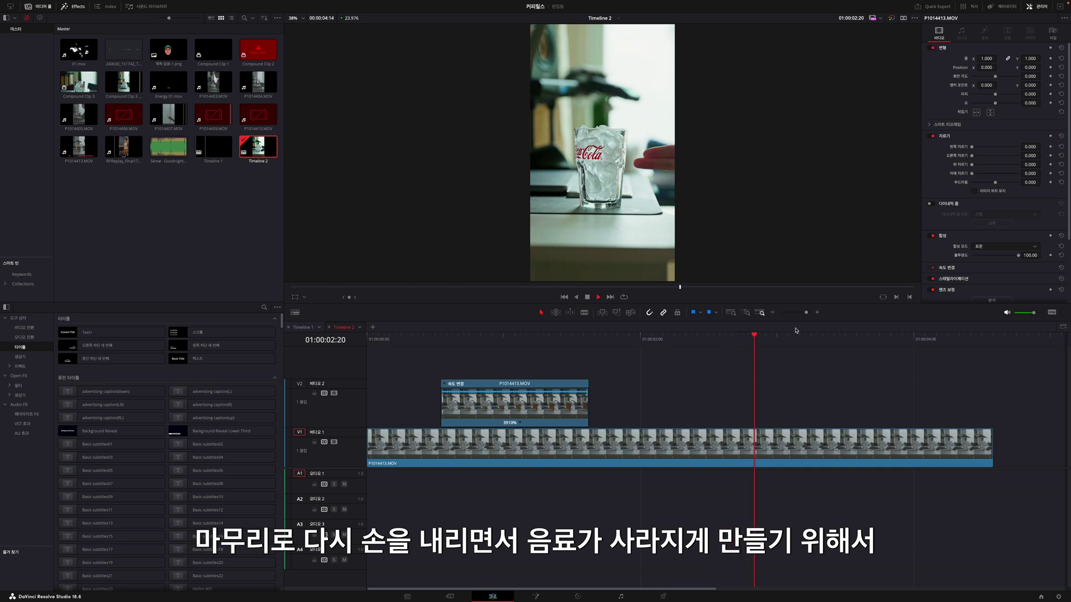
Split off the V2 clip's last frame at 01:00:01:14 and set that piece's speed change to freeze frame.
left_click(595, 340)
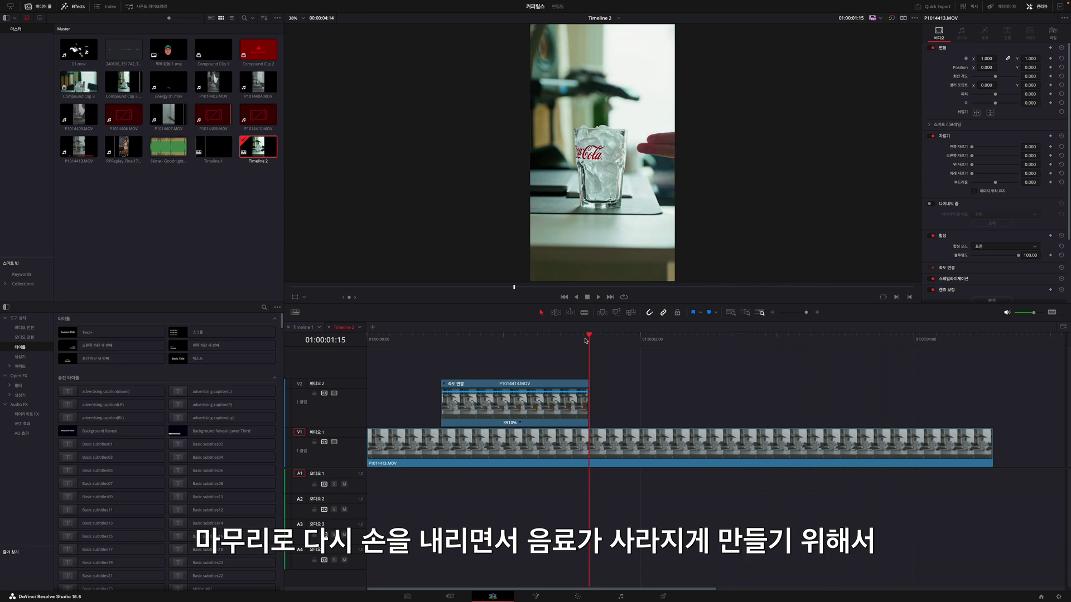
key("Left")
key("super+equal")
key("super+equal")
left_click_drag(736, 417, 717, 416)
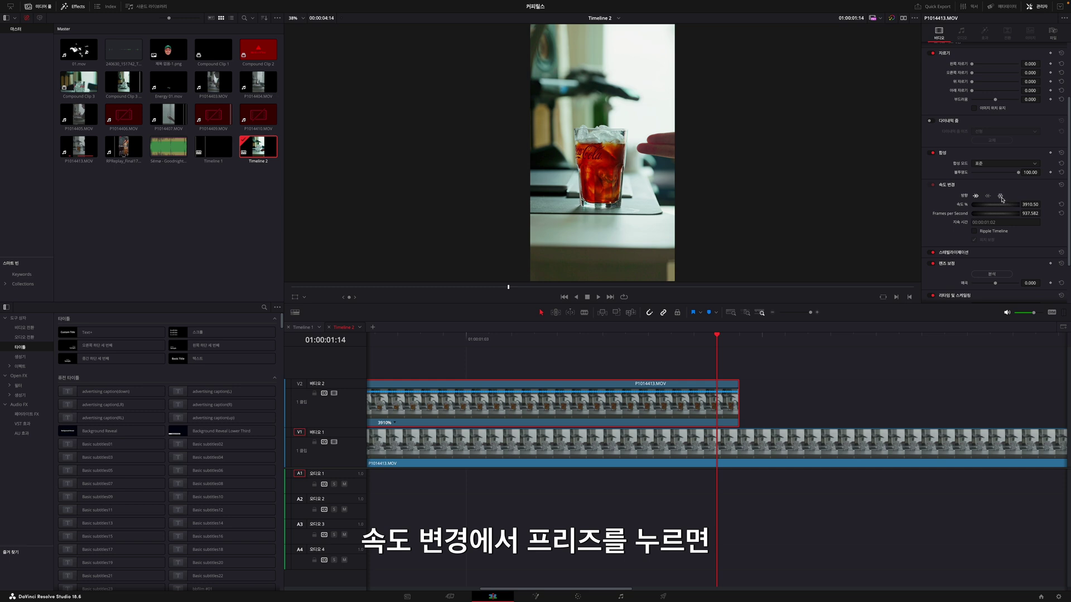
left_click(1000, 196)
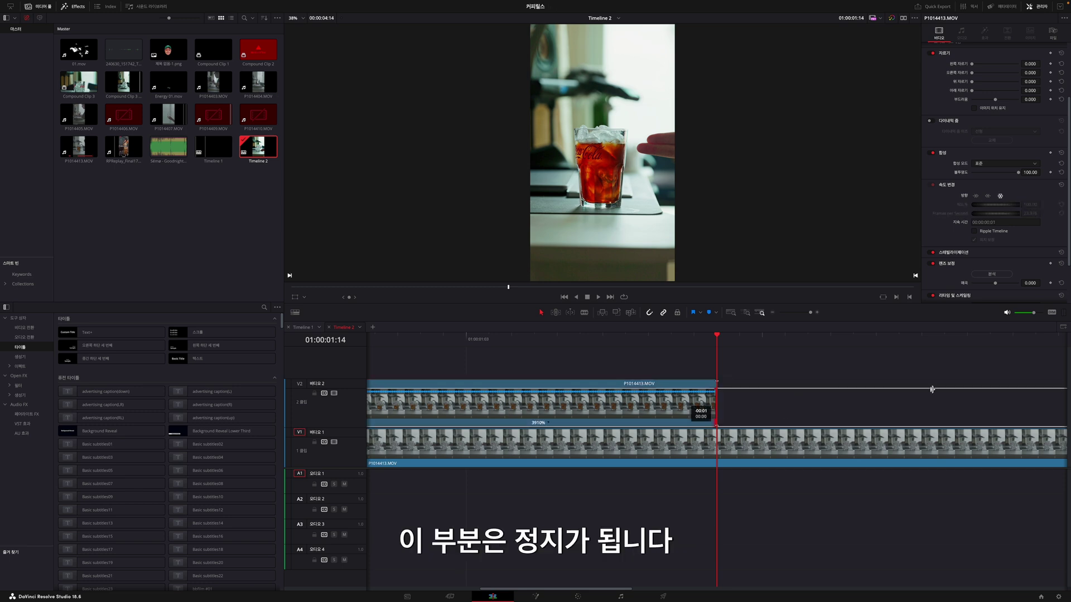
Extend the freeze-frame piece on V2 to 01:00:02:18 so the full glass holds under the raised hand.
scroll(984, 387, "right", 5)
key("super+minus")
key("space")
key("super+minus")
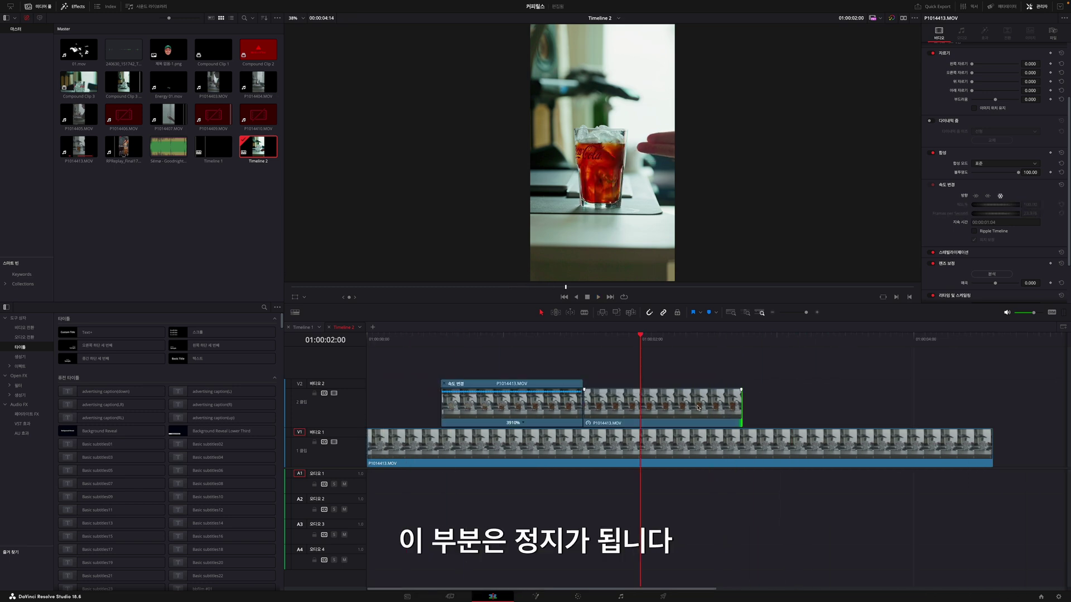
Play and step through the transition from the rising drink into the freeze frame to check its continuity.
left_click(519, 341)
key("space")
key("space")
key("Right")
key("Right")
key("Right")
key("Right")
key("space")
key("space")
Cut the freeze-frame clip where the fingers start lowering, around 01:00:02:14, and delete the remainder.
left_click(738, 343)
key("Right")
key("Right")
key("Left")
key("Left")
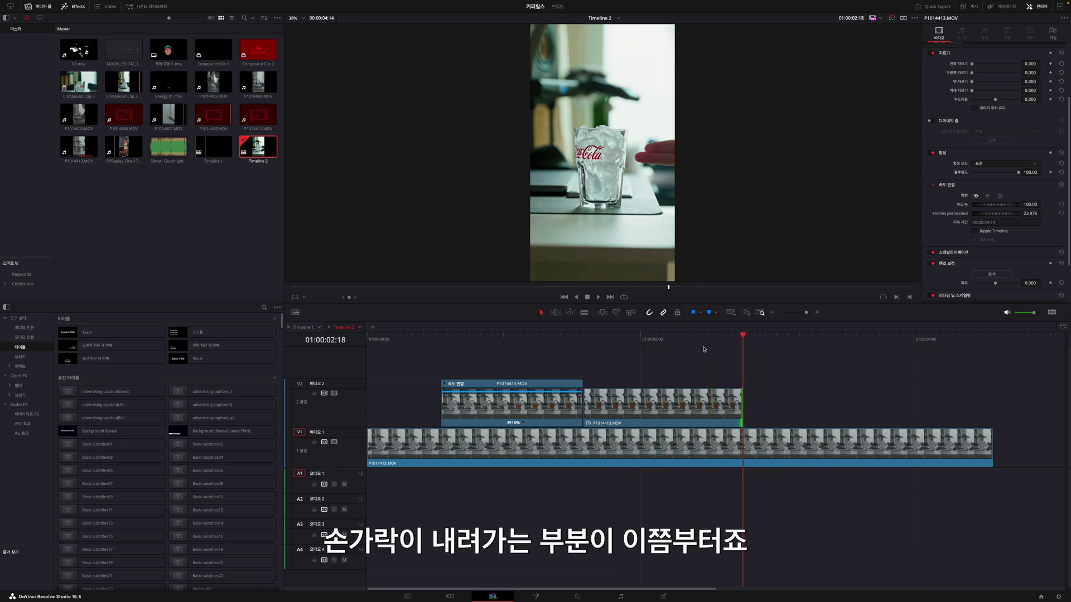
key("Left")
key("Left")
key("Left")
key("Left")
left_click(714, 401)
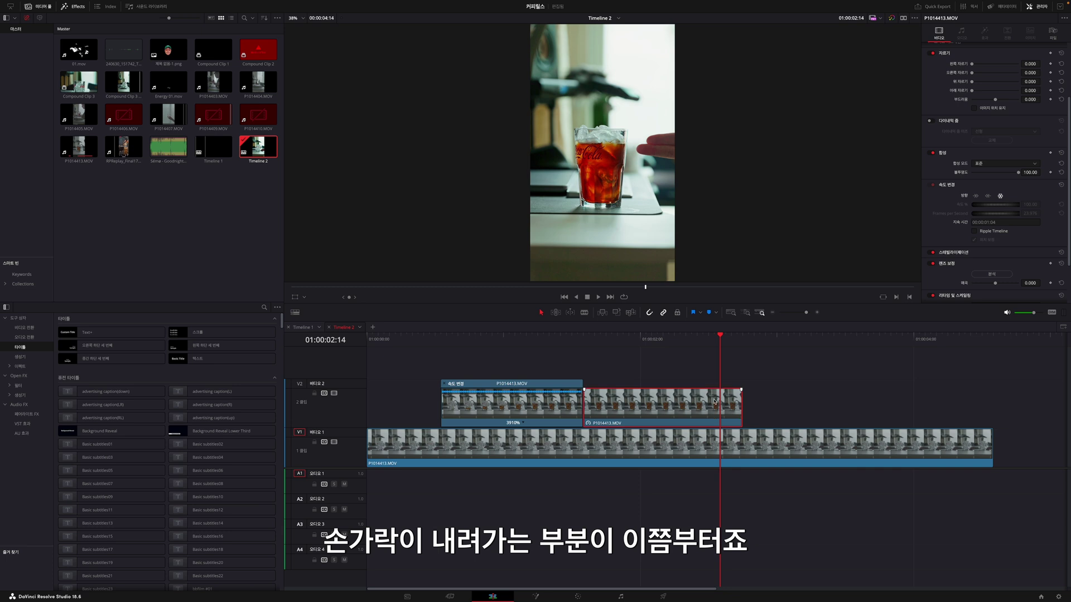
key("super+b")
left_click_drag(790, 367, 726, 416)
key("BackSpace")
Place a copy of the sped-up pouring clip after the freeze frame on V2 and reverse it at -4512% speed.
left_click(519, 421)
left_click_drag(518, 421, 763, 406)
left_click(988, 196)
Play the sequence from the beginning to check the drink rising, holding and draining with the hand gesture.
key("space")
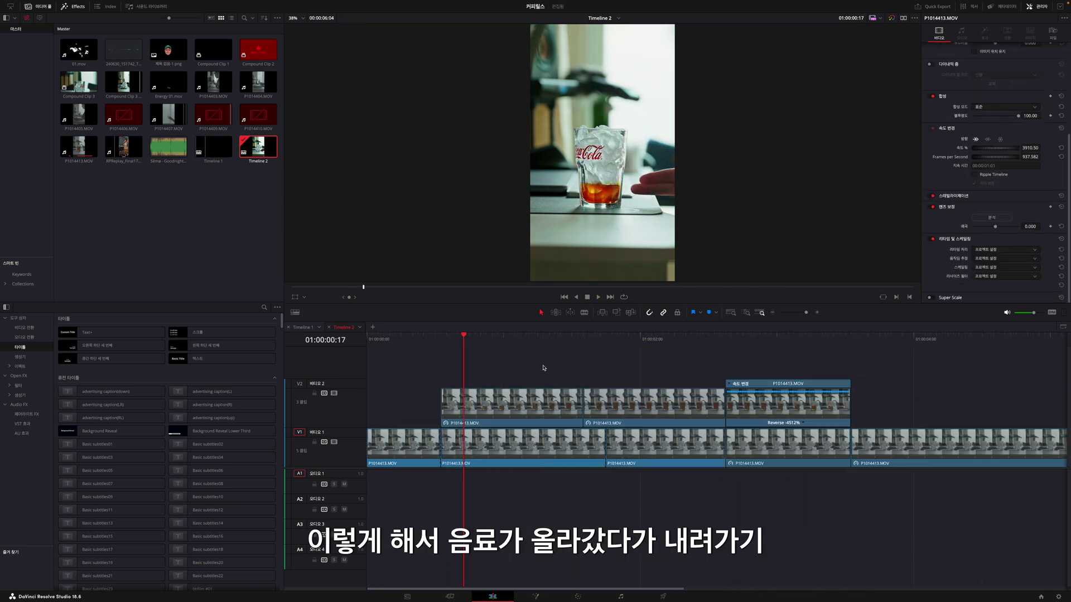
left_click(519, 398)
key("Home")
key("space")
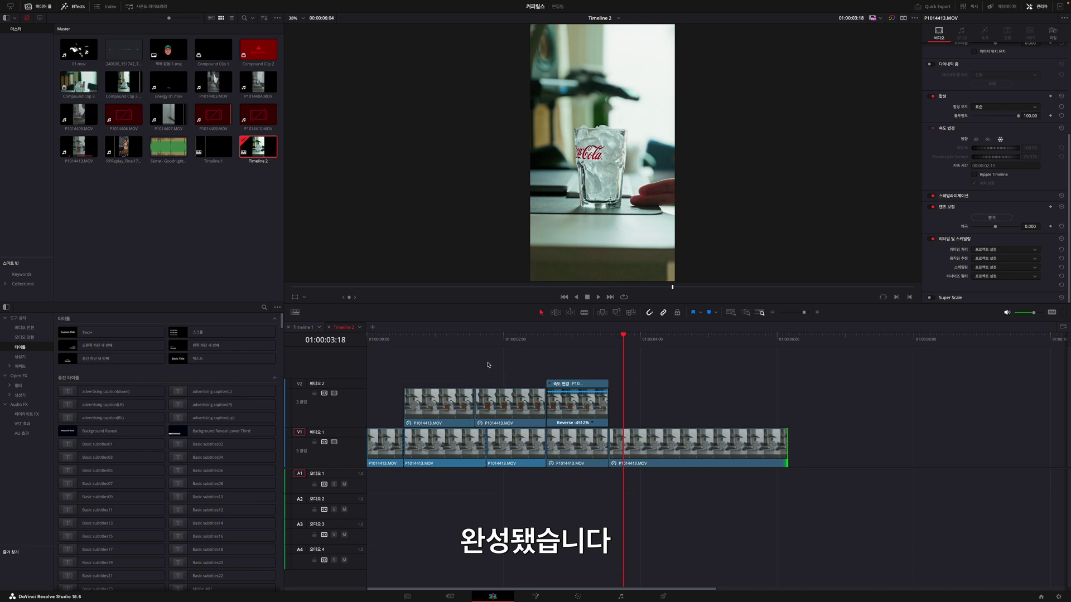
left_click(478, 333)
key("Home")
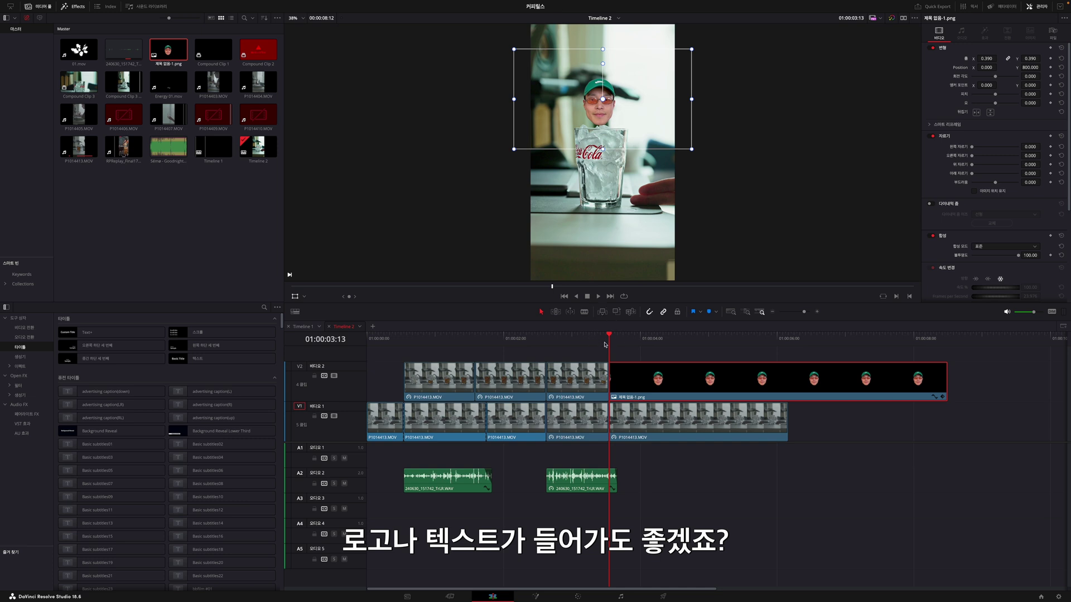
Review the ending with the face image overlay and trim that PNG clip on V2 to end with the V1 clip.
key("space")
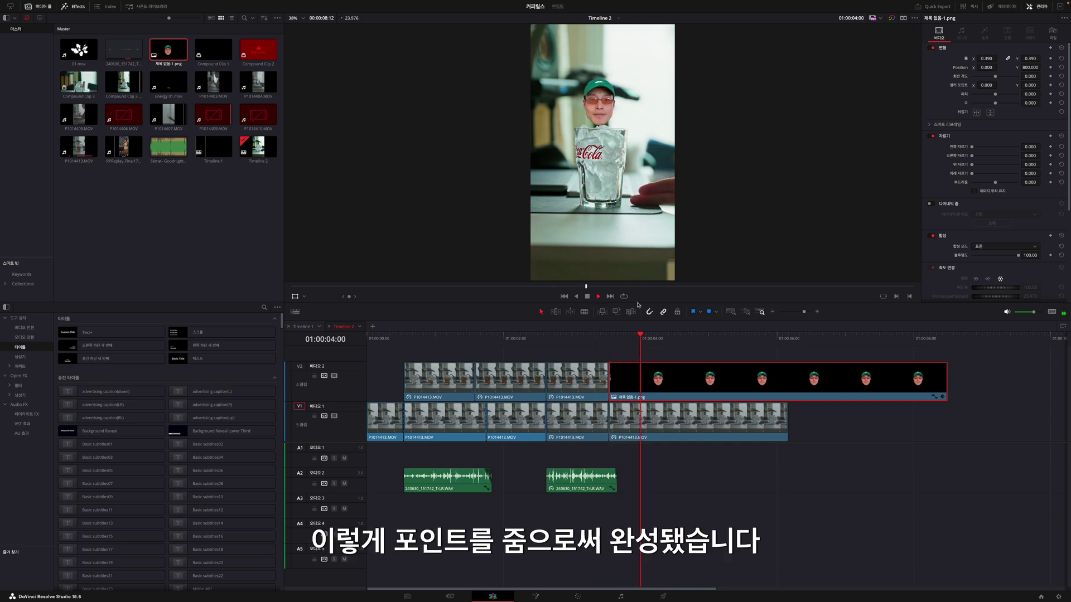
left_click(488, 339)
left_click(604, 339)
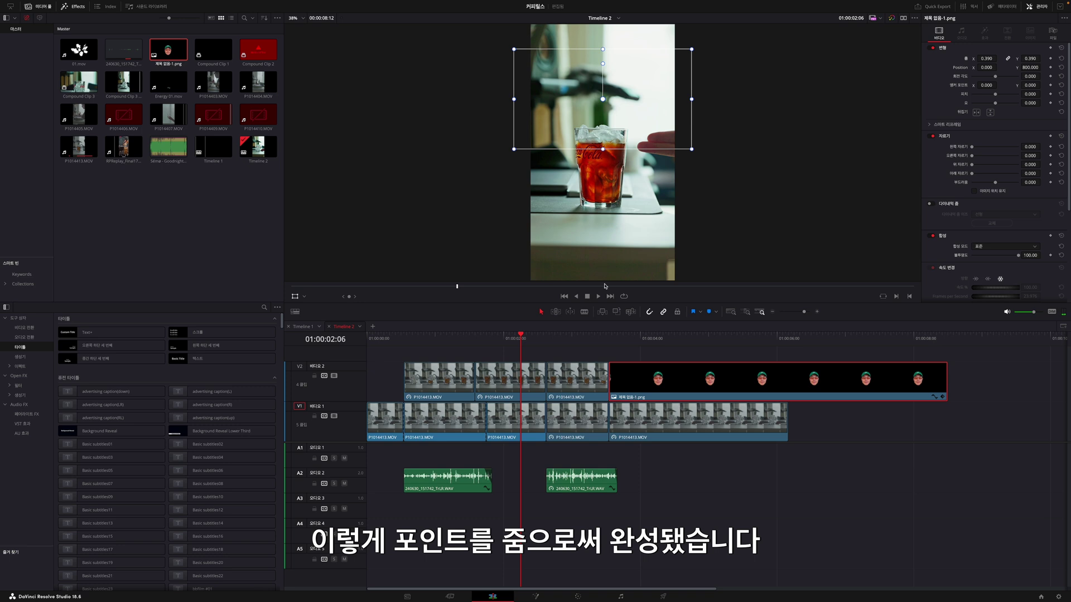
key("space")
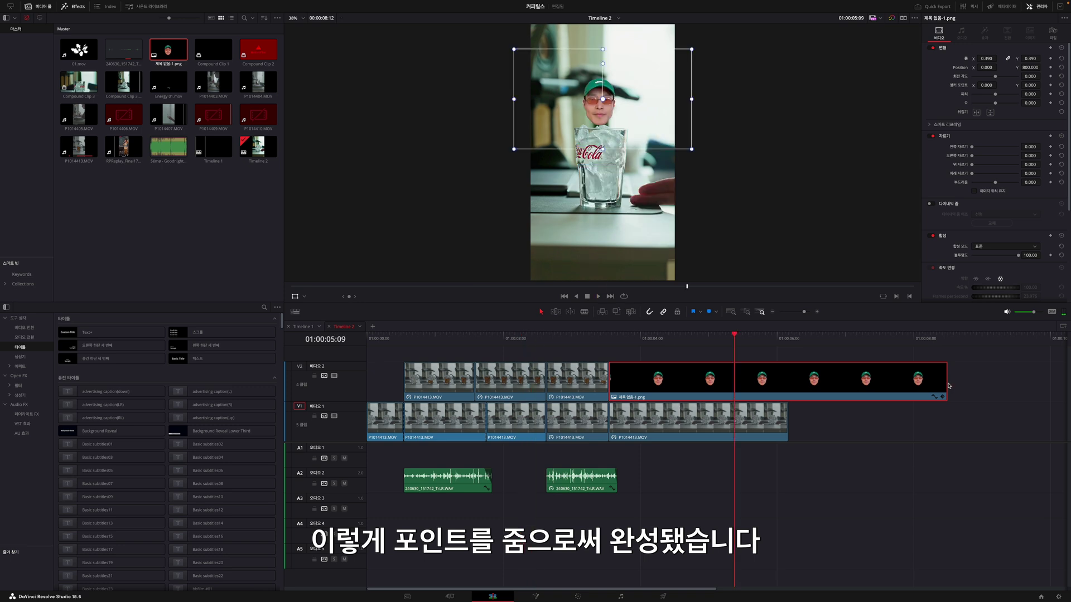
left_click_drag(947, 386, 847, 386)
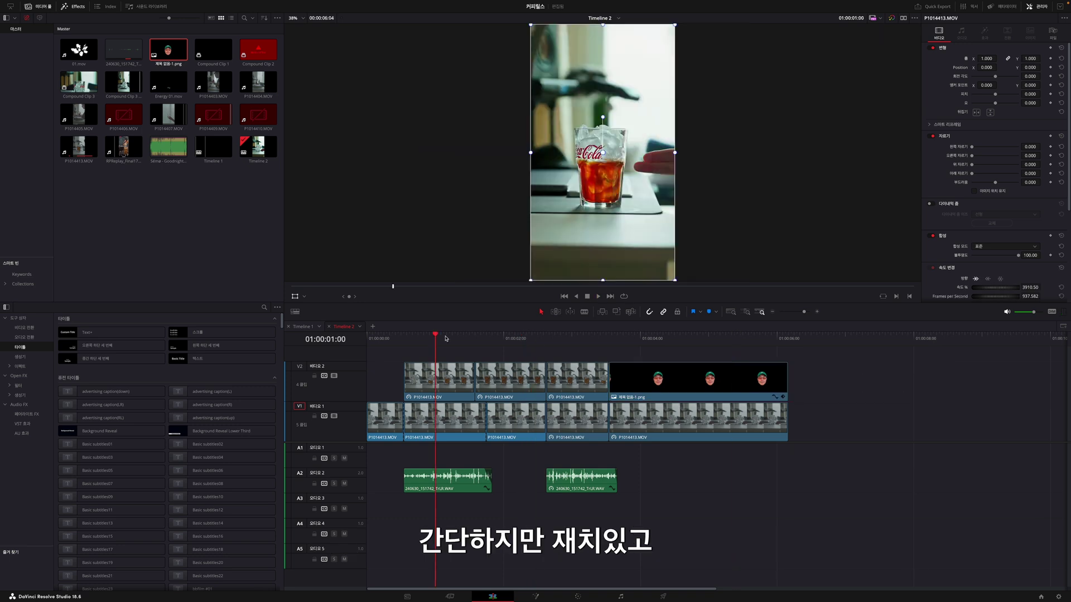
Review the fill from the start of the first V2 clip at 01:00:00:13 and the reversed draining section.
left_click_drag(435, 340, 413, 339)
key("Left")
key("Left")
key("Left")
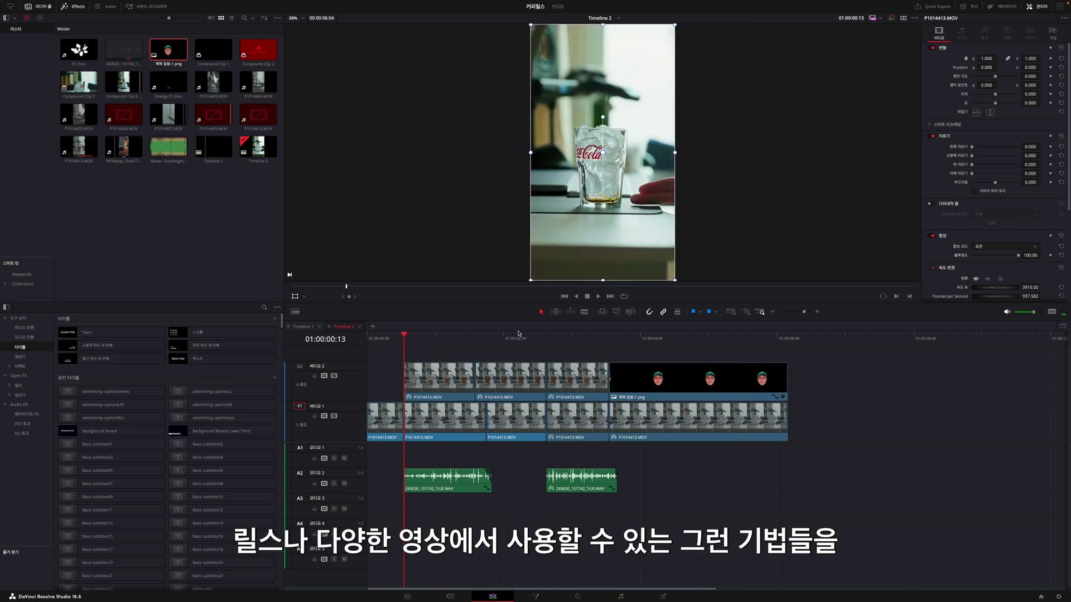
left_click_drag(518, 335, 561, 337)
left_click(568, 343)
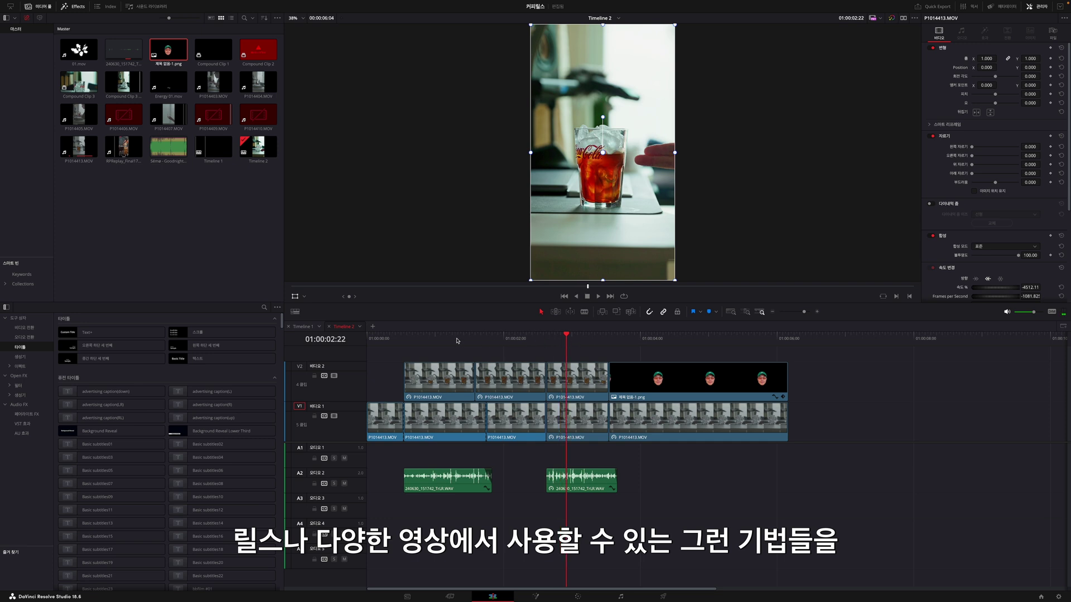